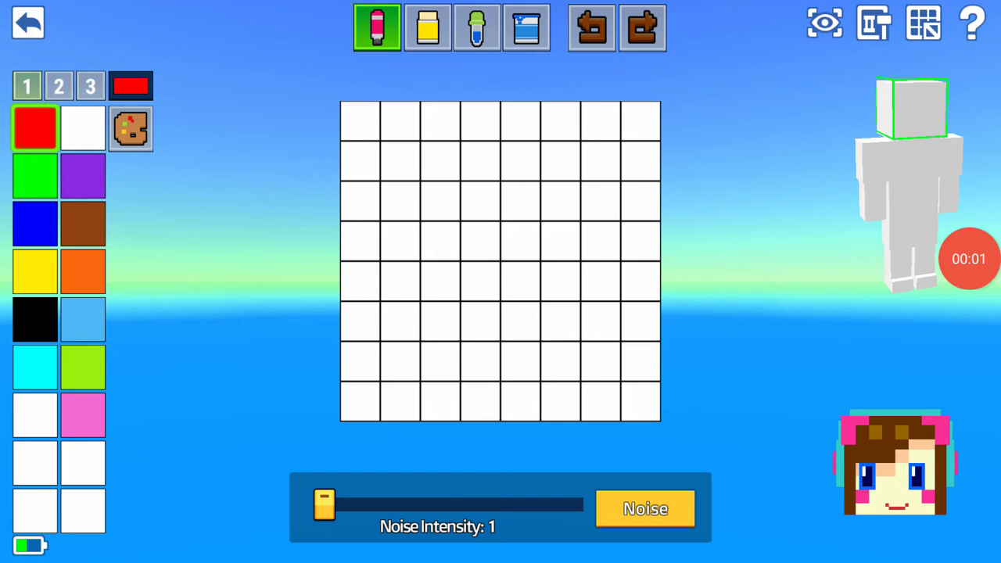
# Paint two-cell purple eyes in columns 3 and 6, undoing one misplaced stroke.
pyautogui.click(83, 176)
pyautogui.moveTo(399, 241); pyautogui.dragTo(399, 281)
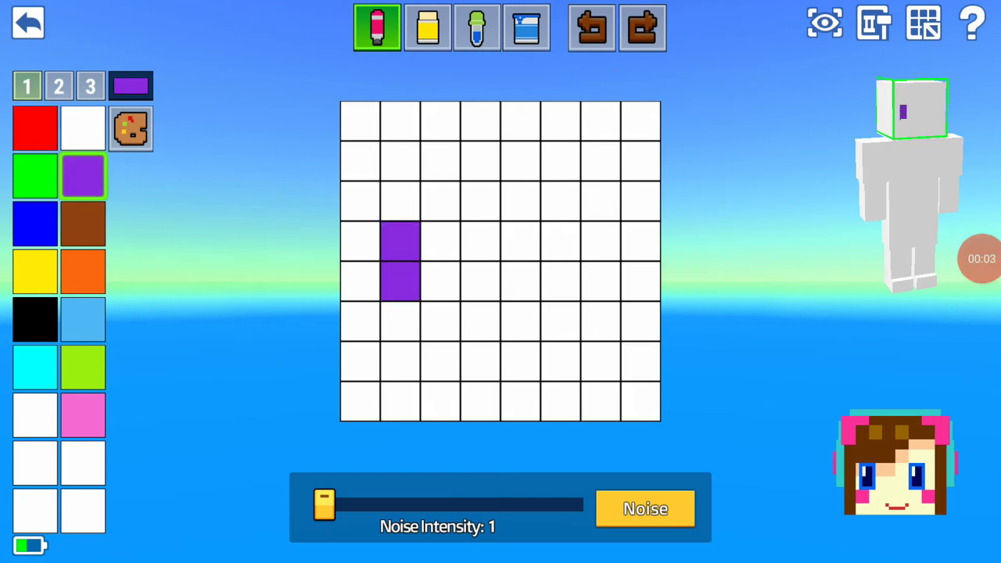
pyautogui.click(592, 27)
pyautogui.moveTo(440, 241); pyautogui.dragTo(440, 281)
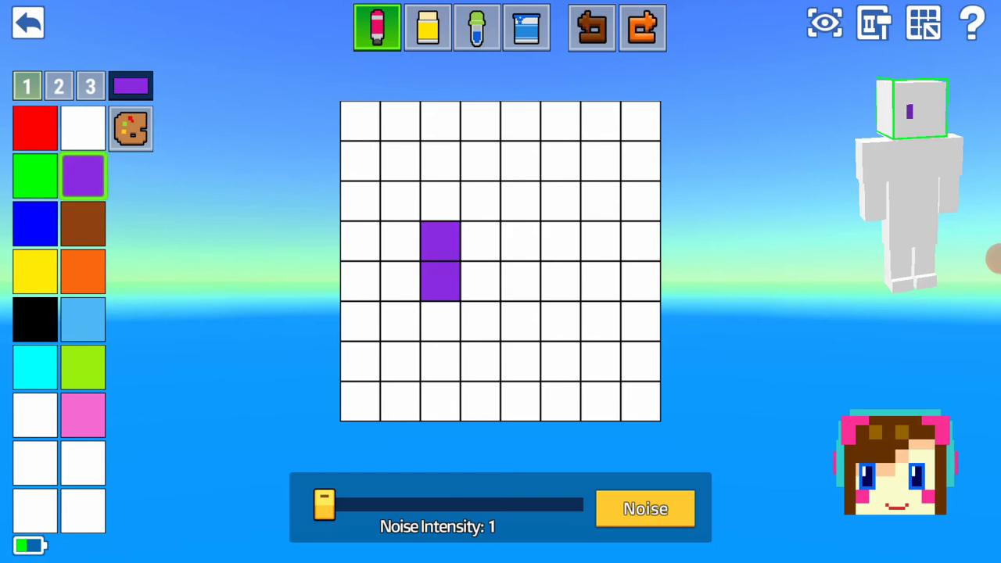
pyautogui.moveTo(561, 241); pyautogui.dragTo(561, 281)
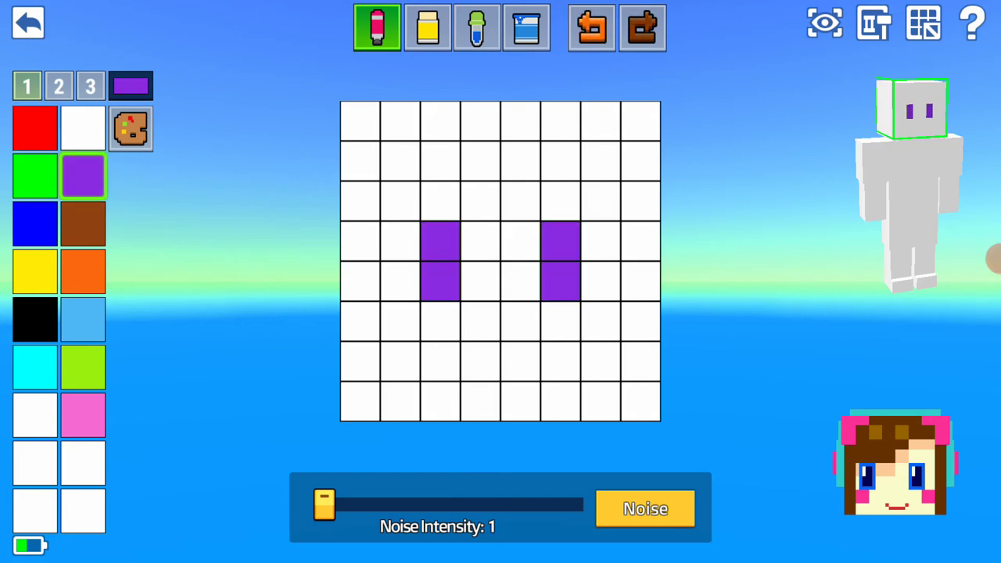
# Choose a pale tan skin tone from the full colour picker for an empty slot.
pyautogui.click(34, 414)
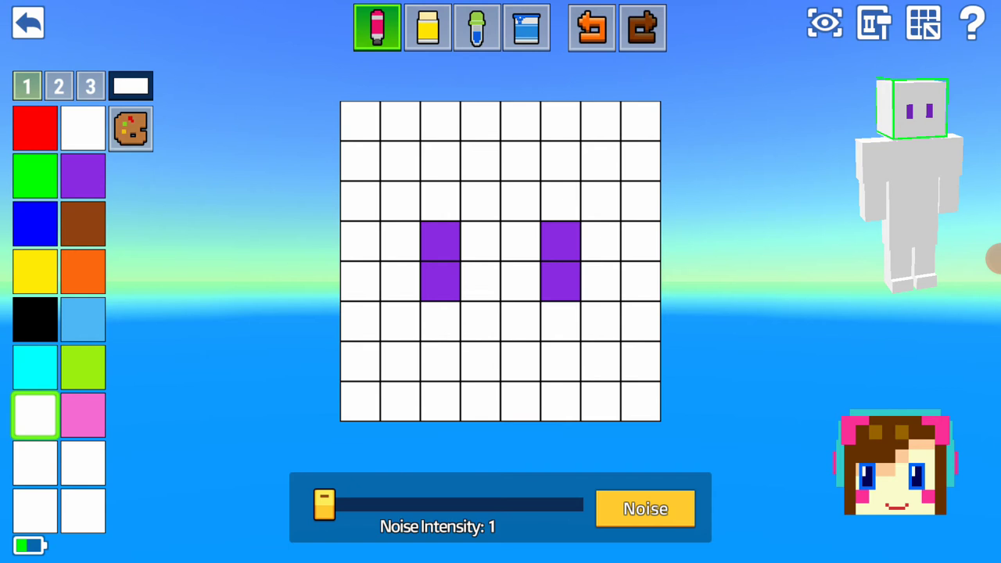
pyautogui.click(131, 128)
pyautogui.click(58, 86)
pyautogui.click(26, 86)
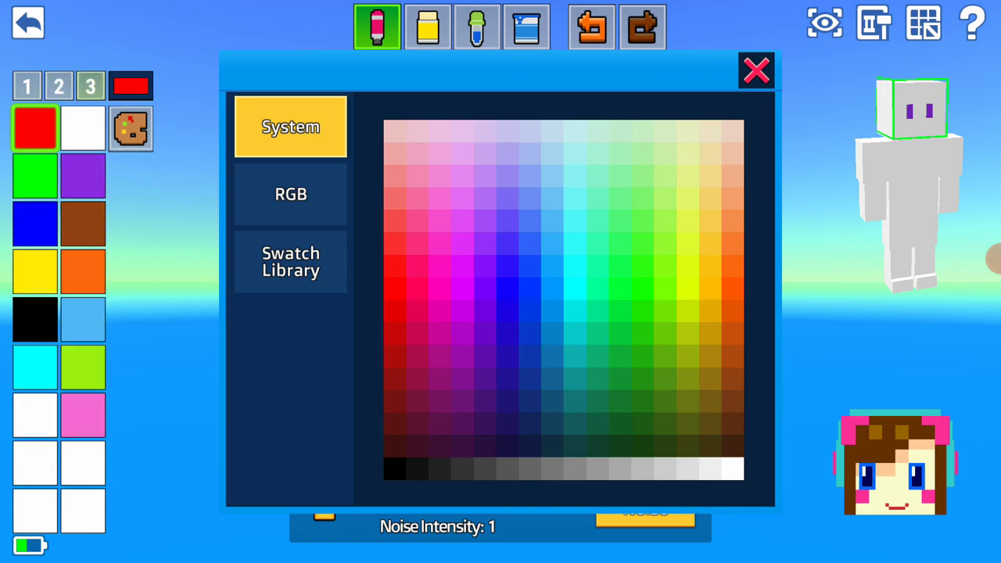
pyautogui.click(710, 221)
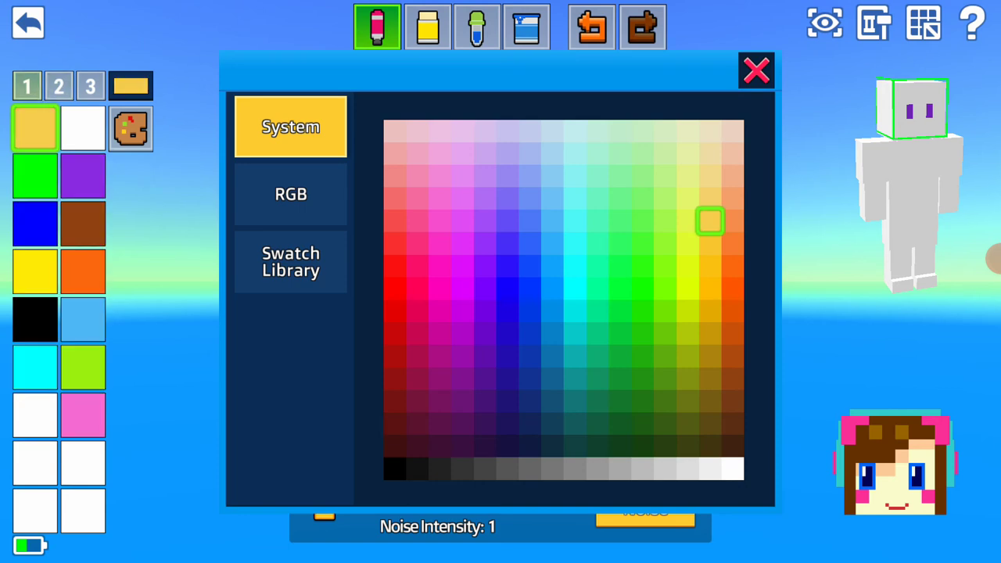
pyautogui.click(709, 198)
pyautogui.click(710, 175)
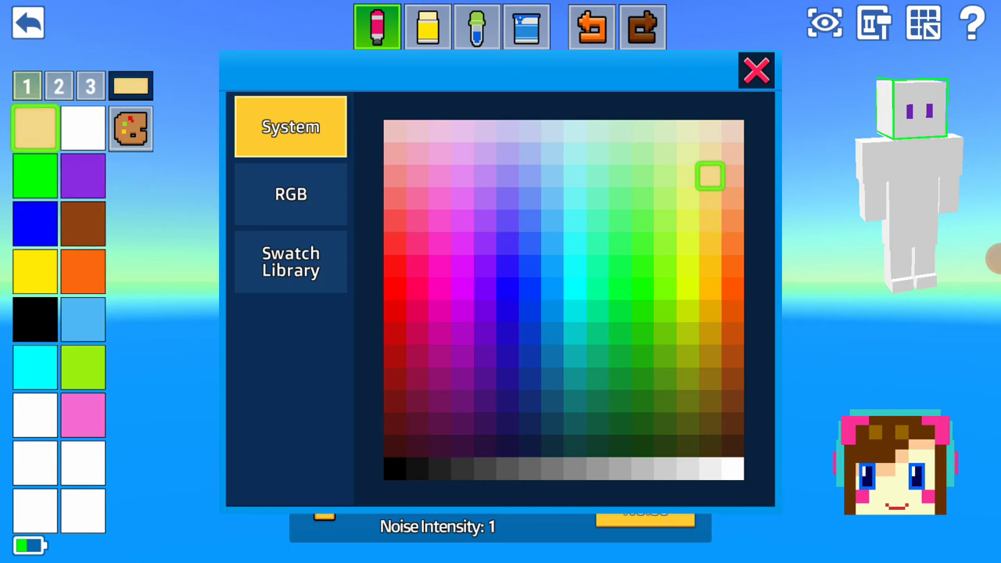
# Paint the face area tan and add white cells beside the eyes.
pyautogui.click(756, 70)
pyautogui.moveTo(359, 322)
pyautogui.mouseDown()
pyautogui.moveTo(360, 361)
pyautogui.moveTo(601, 401)
pyautogui.moveTo(601, 322)
pyautogui.moveTo(400, 321)
pyautogui.moveTo(601, 362)
pyautogui.moveTo(641, 242)
pyautogui.moveTo(601, 201)
pyautogui.moveTo(400, 242)
pyautogui.moveTo(400, 281)
pyautogui.moveTo(360, 201)
pyautogui.mouseUp()
pyautogui.click(36, 414)
pyautogui.moveTo(400, 242); pyautogui.dragTo(399, 280)
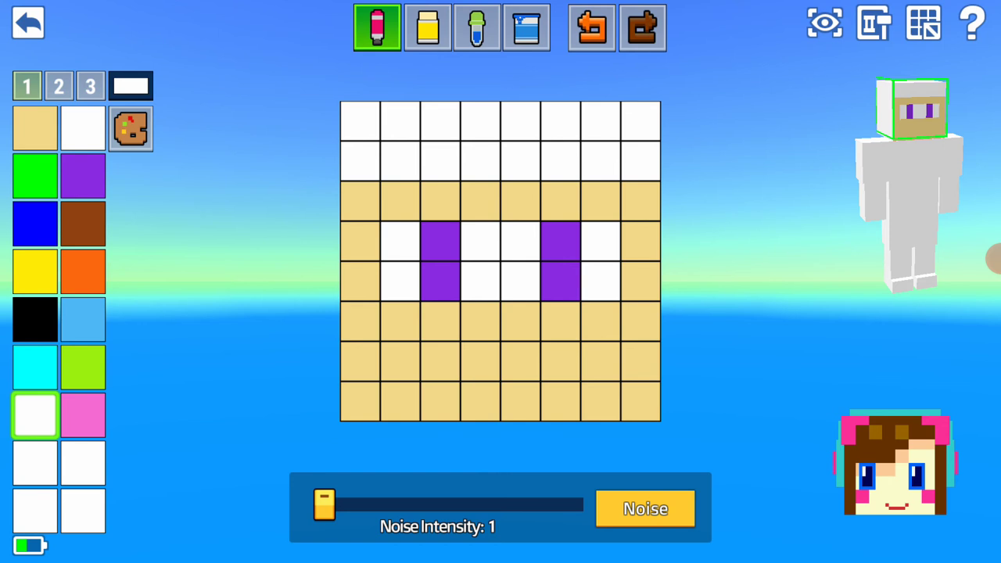
# Choose brown from the colour picker and paint a hairline across the face.
pyautogui.click(130, 128)
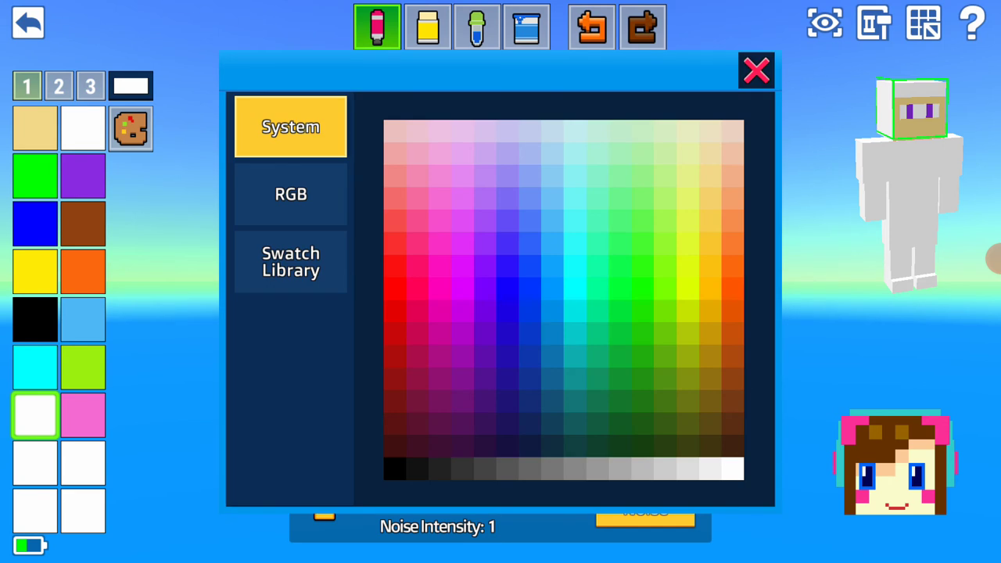
pyautogui.click(733, 401)
pyautogui.click(757, 70)
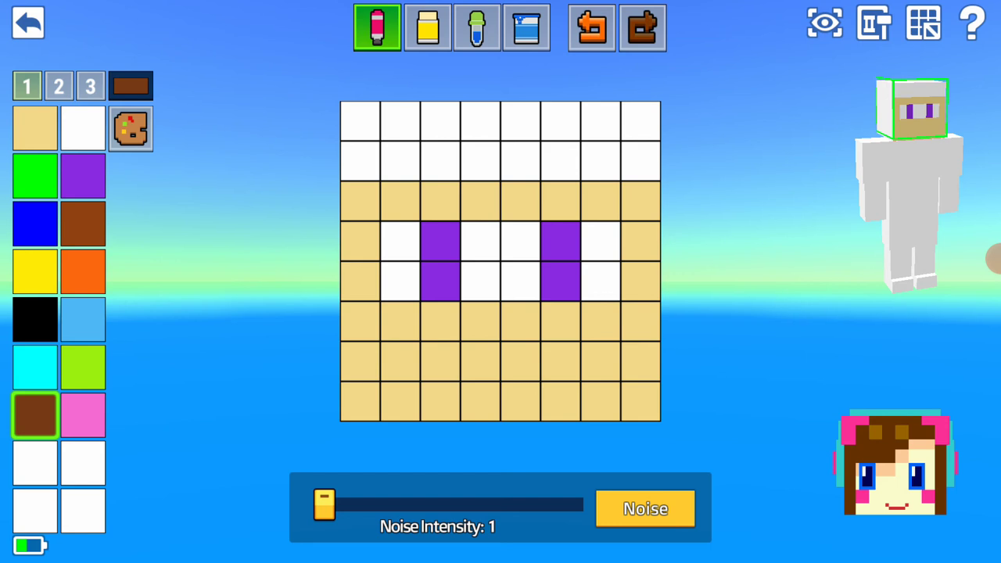
pyautogui.moveTo(360, 241)
pyautogui.mouseDown()
pyautogui.moveTo(401, 201)
pyautogui.moveTo(642, 201)
pyautogui.moveTo(641, 241)
pyautogui.mouseUp()
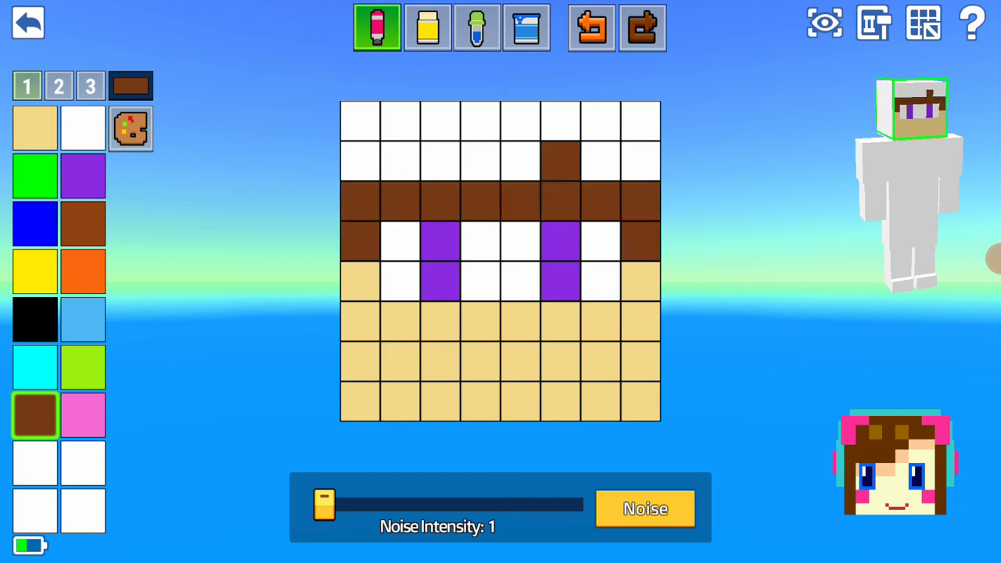
pyautogui.click(520, 241)
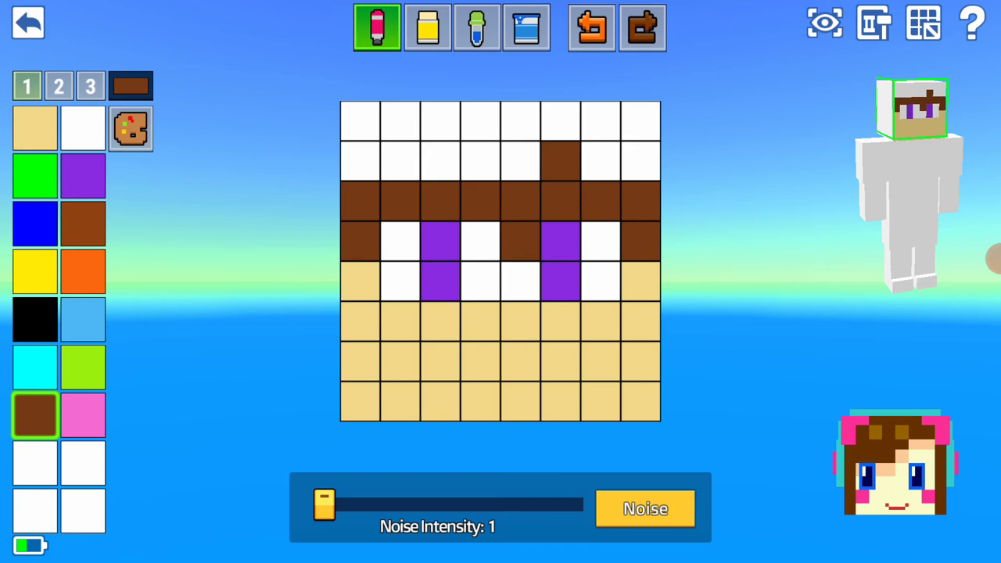
# Paint tan cells between the eyes and fill the upper rows with brown hair.
pyautogui.click(35, 127)
pyautogui.moveTo(480, 241); pyautogui.dragTo(520, 281)
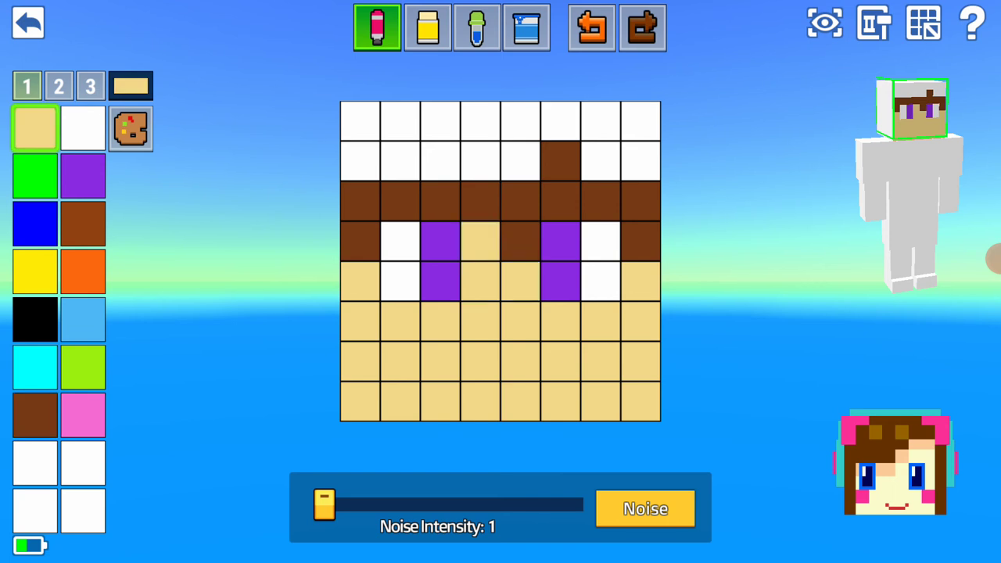
pyautogui.click(35, 367)
pyautogui.click(35, 415)
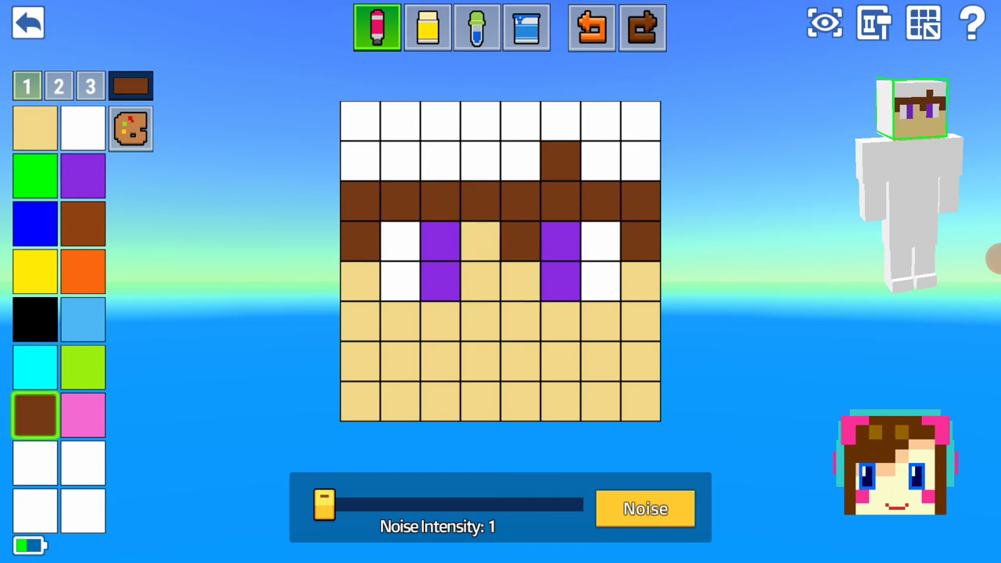
pyautogui.moveTo(360, 161)
pyautogui.mouseDown()
pyautogui.moveTo(601, 122)
pyautogui.moveTo(360, 121)
pyautogui.mouseUp()
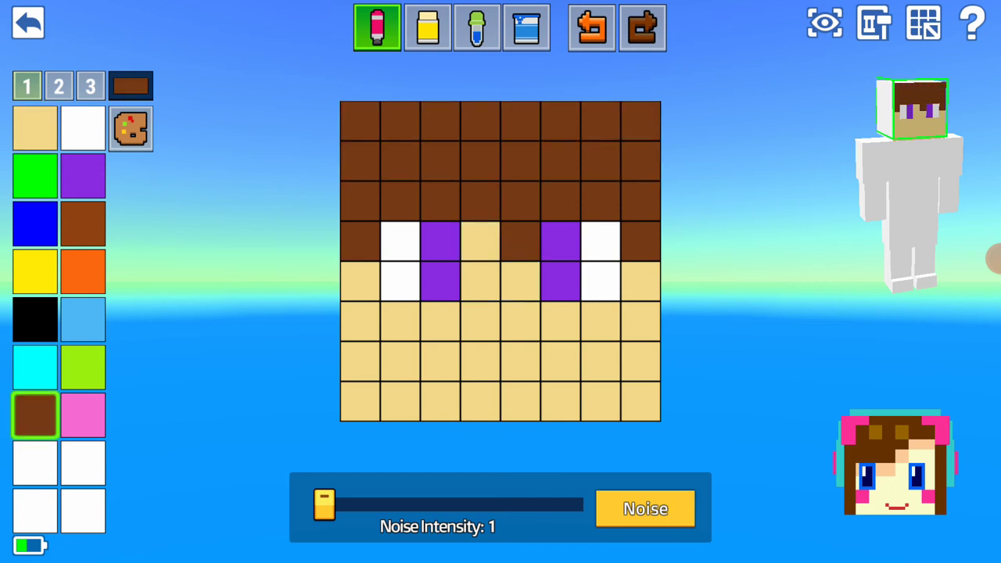
# Dismiss the skin-naming prompt and bucket-fill the face's tan, eye and white cells brown.
pyautogui.press('Escape')
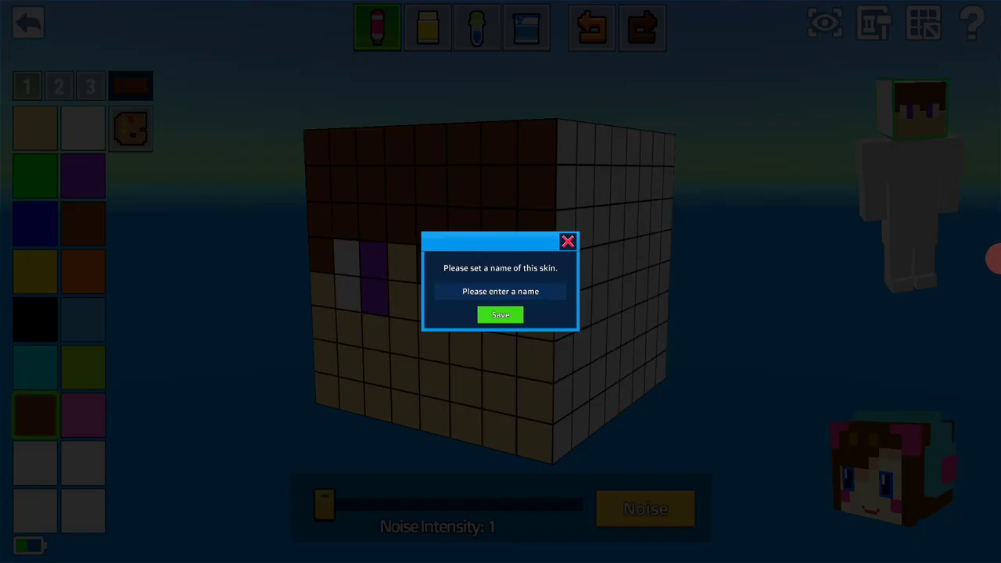
pyautogui.click(643, 197)
pyautogui.click(527, 27)
pyautogui.click(430, 376)
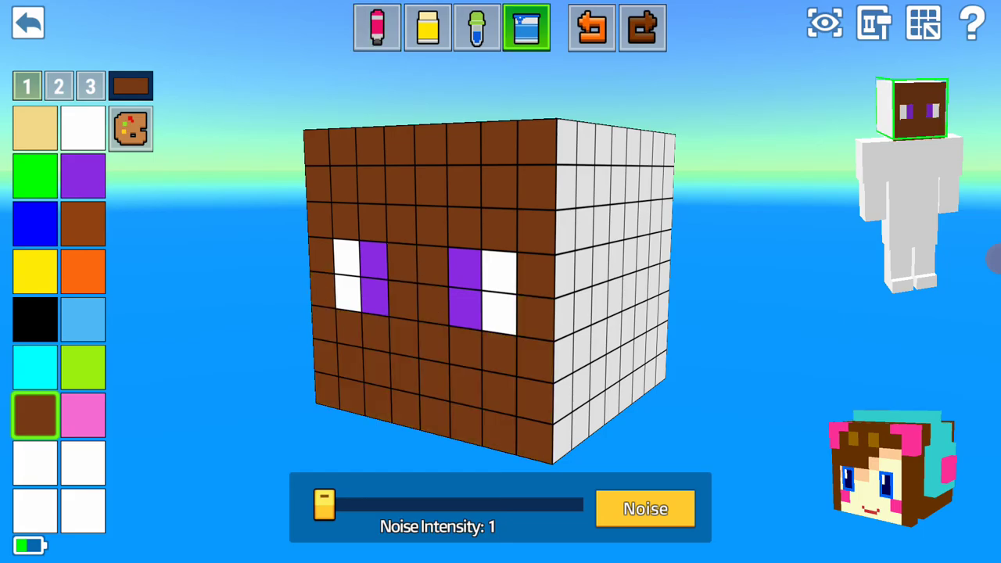
pyautogui.click(465, 289)
pyautogui.click(347, 275)
pyautogui.click(499, 293)
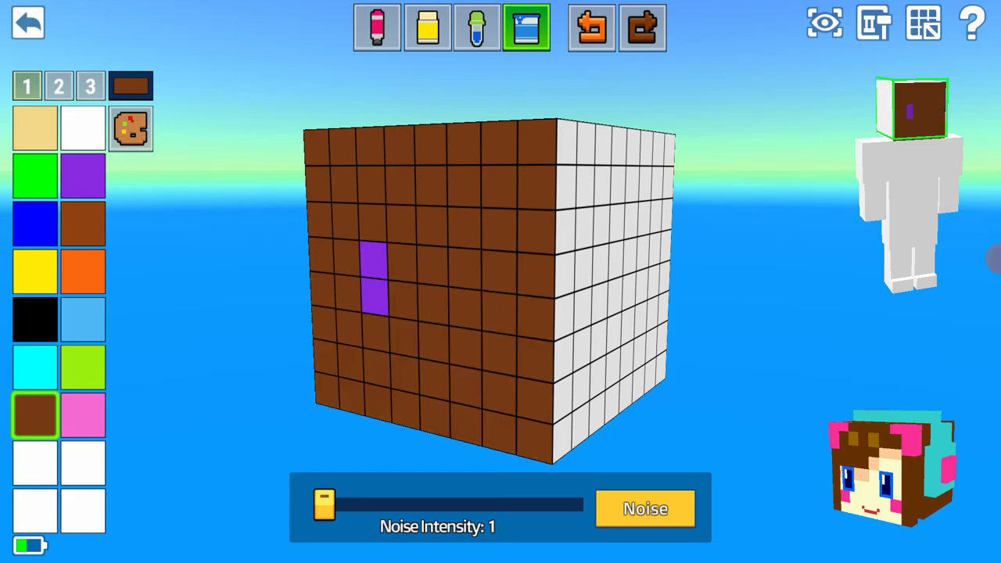
# Bucket-fill the brown front face and leftover purple cells white.
pyautogui.click(83, 463)
pyautogui.click(438, 352)
pyautogui.click(374, 278)
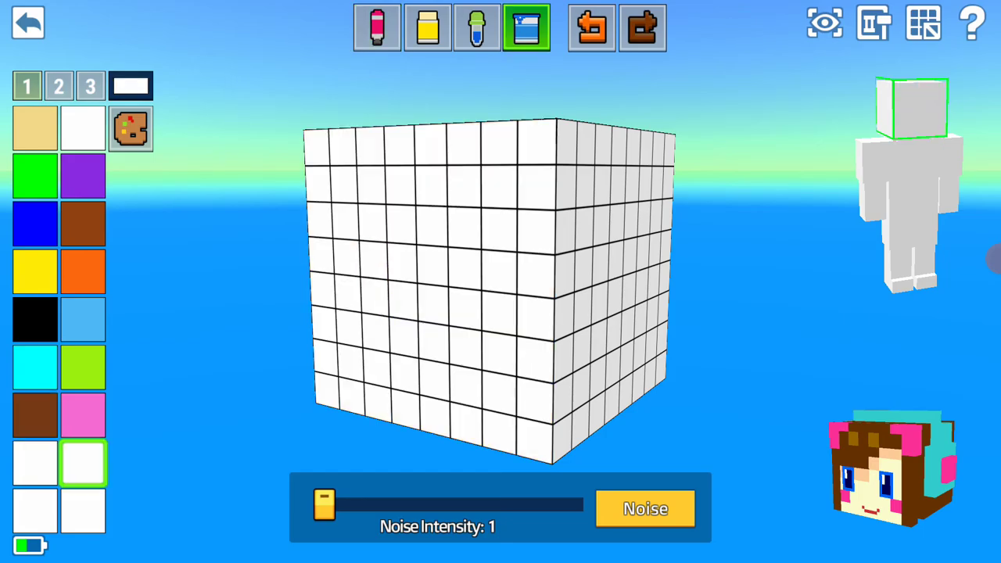
# Return to the pen, undo a test tan cell, turn the head front, and pick black.
pyautogui.click(377, 27)
pyautogui.click(35, 128)
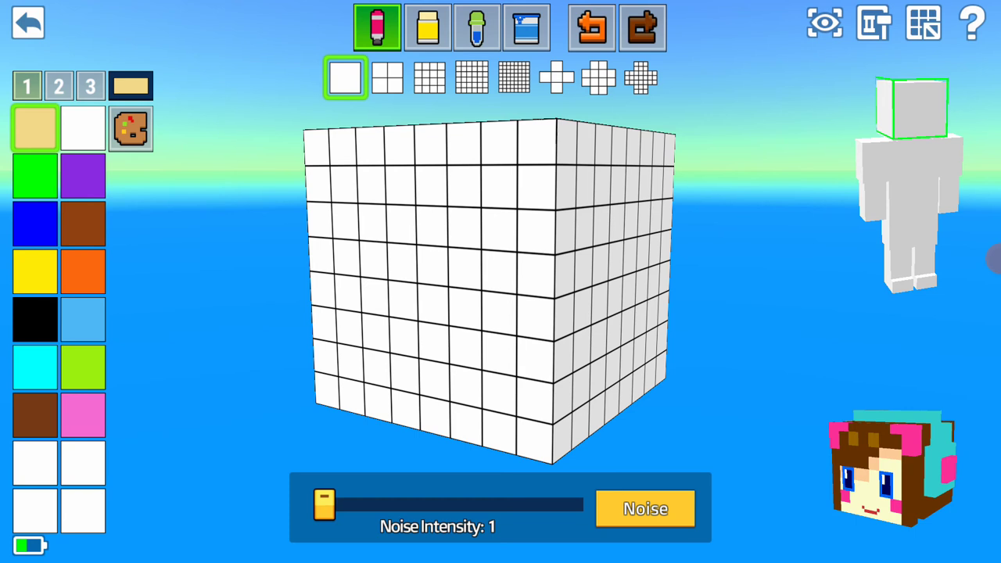
pyautogui.click(465, 227)
pyautogui.click(591, 28)
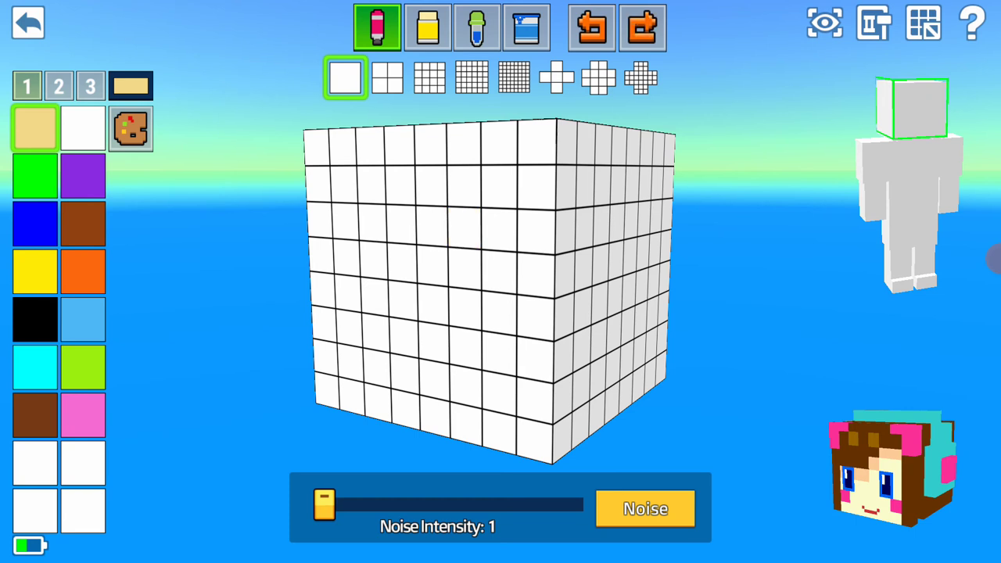
pyautogui.moveTo(469, 313); pyautogui.dragTo(548, 313)
pyautogui.click(34, 319)
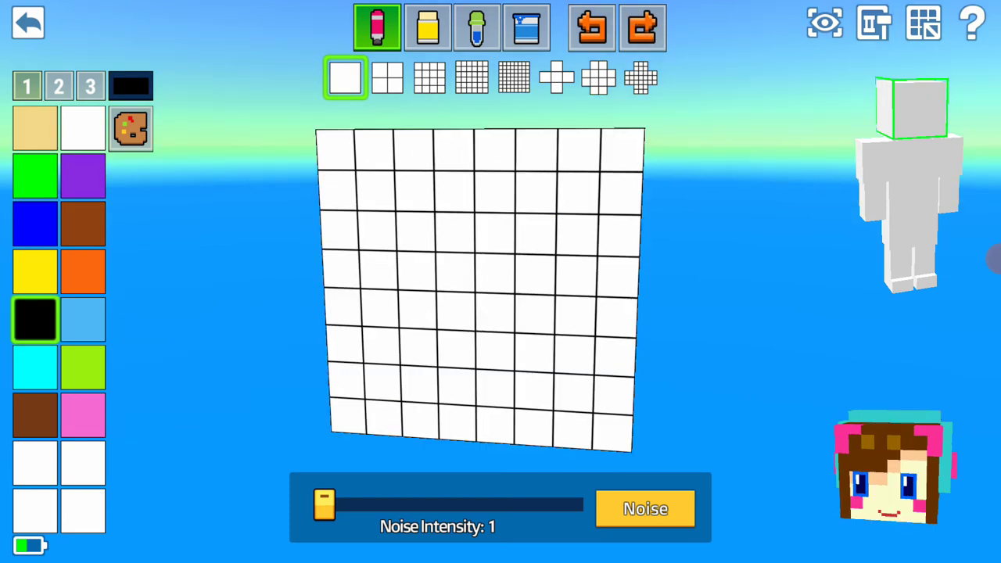
# Undo a black border stroke and choose red from the colour picker.
pyautogui.moveTo(347, 414)
pyautogui.mouseDown()
pyautogui.moveTo(339, 190)
pyautogui.moveTo(453, 148)
pyautogui.moveTo(621, 192)
pyautogui.moveTo(614, 430)
pyautogui.moveTo(383, 422)
pyautogui.mouseUp()
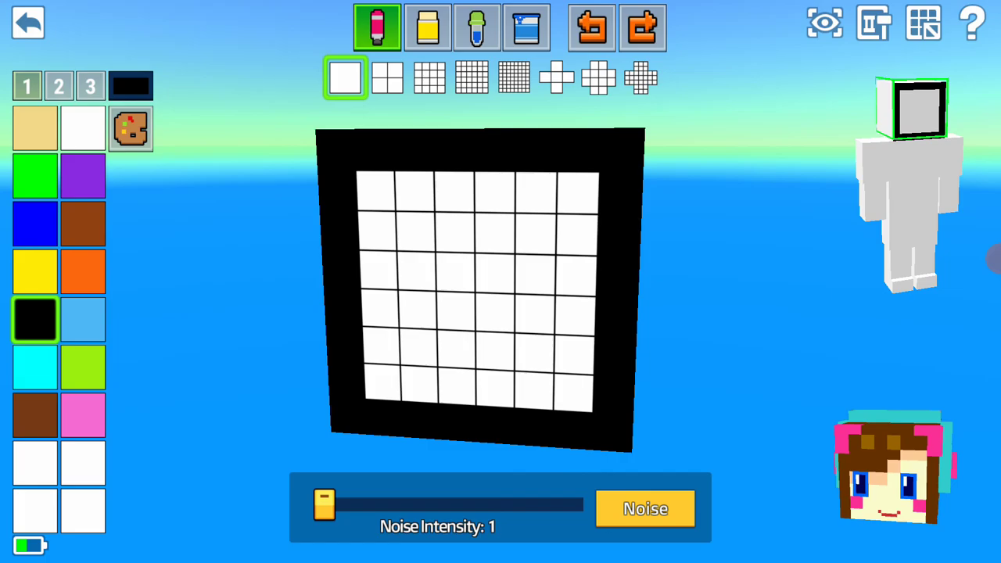
pyautogui.click(592, 27)
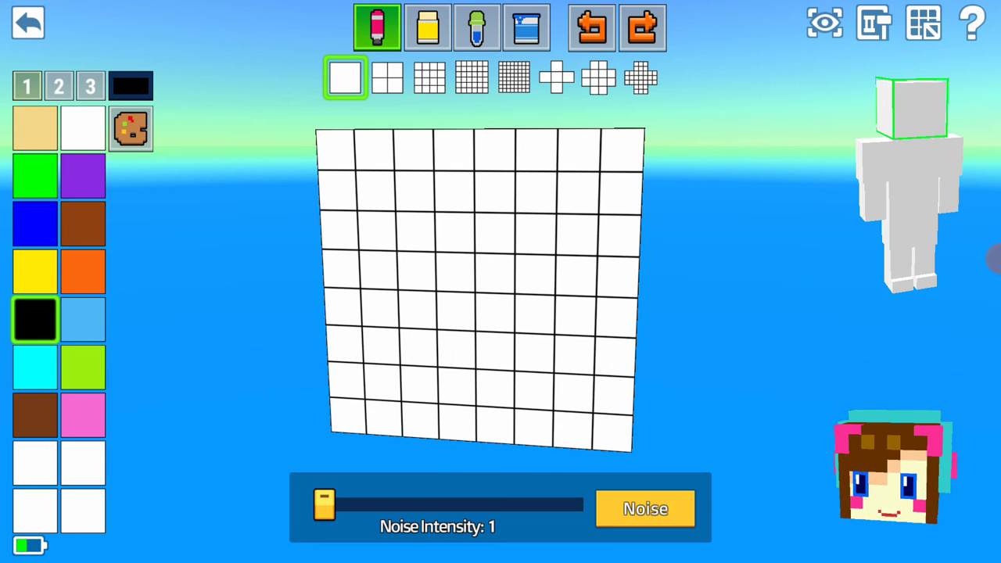
pyautogui.click(34, 461)
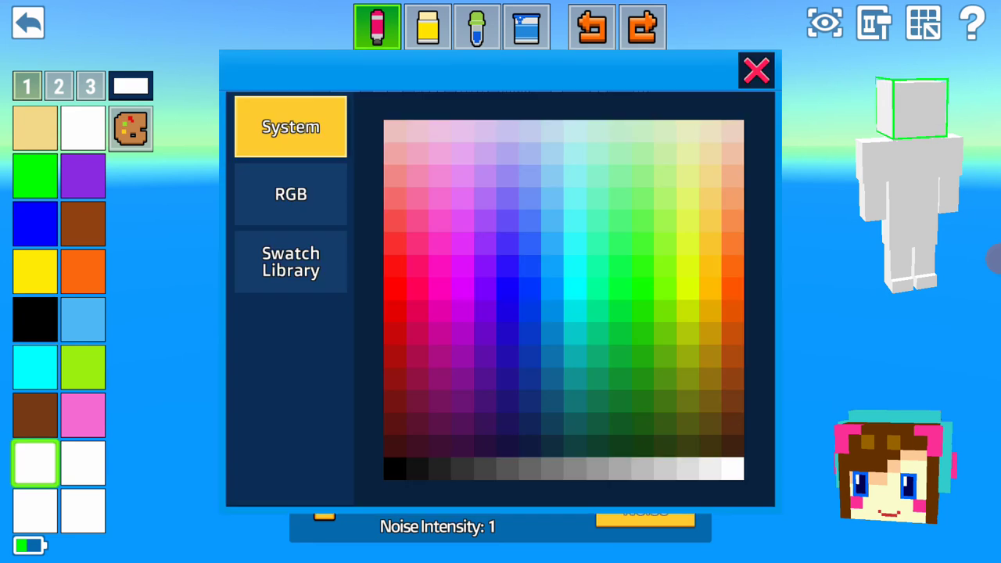
pyautogui.click(395, 289)
pyautogui.click(756, 71)
# Paint red cells down the left edge, along the bottom and up the lower right.
pyautogui.moveTo(335, 149)
pyautogui.mouseDown()
pyautogui.moveTo(347, 415)
pyautogui.moveTo(494, 425)
pyautogui.mouseUp()
pyautogui.click(612, 432)
pyautogui.click(614, 395)
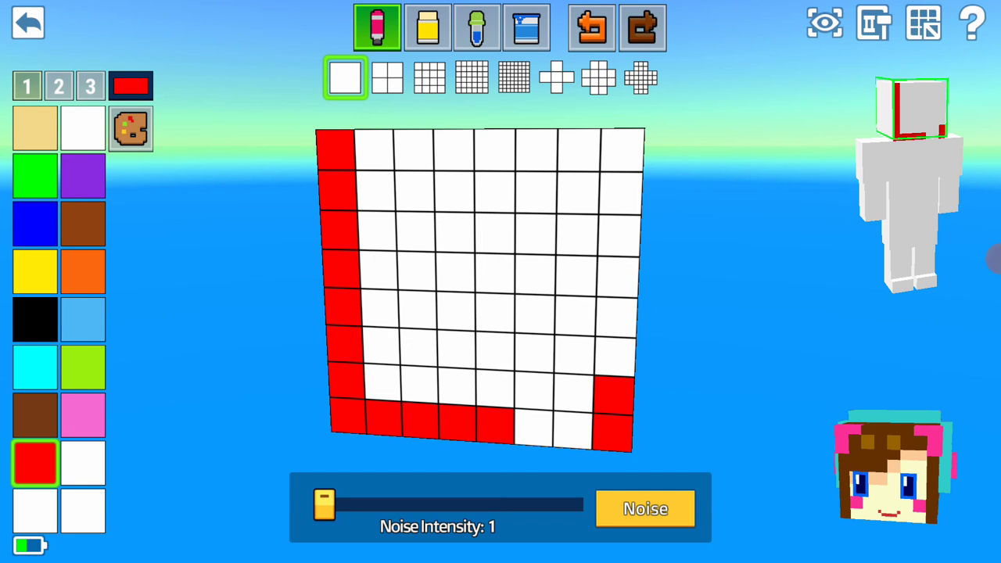
pyautogui.moveTo(992, 266); pyautogui.dragTo(885, 268)
pyautogui.click(591, 27)
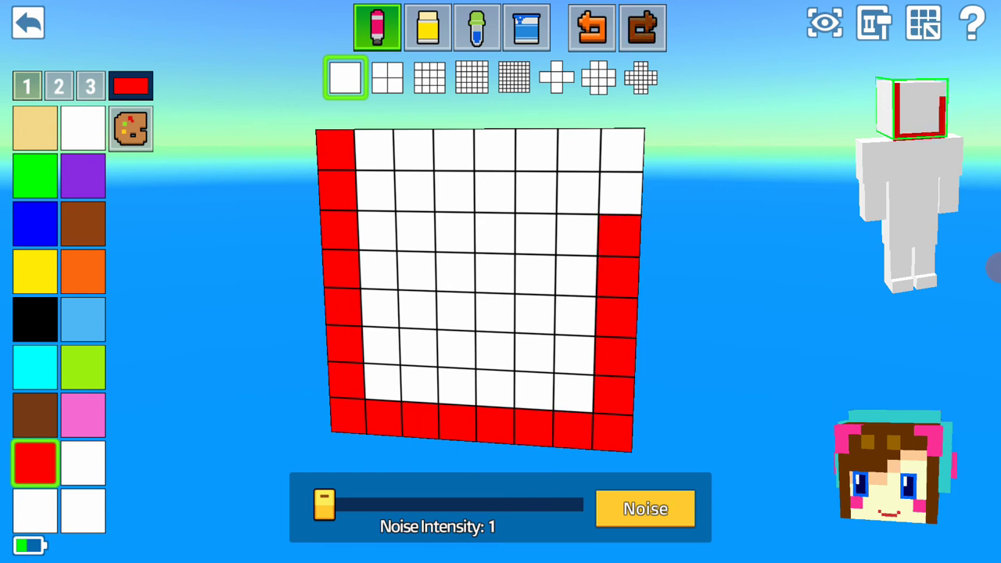
pyautogui.click(83, 273)
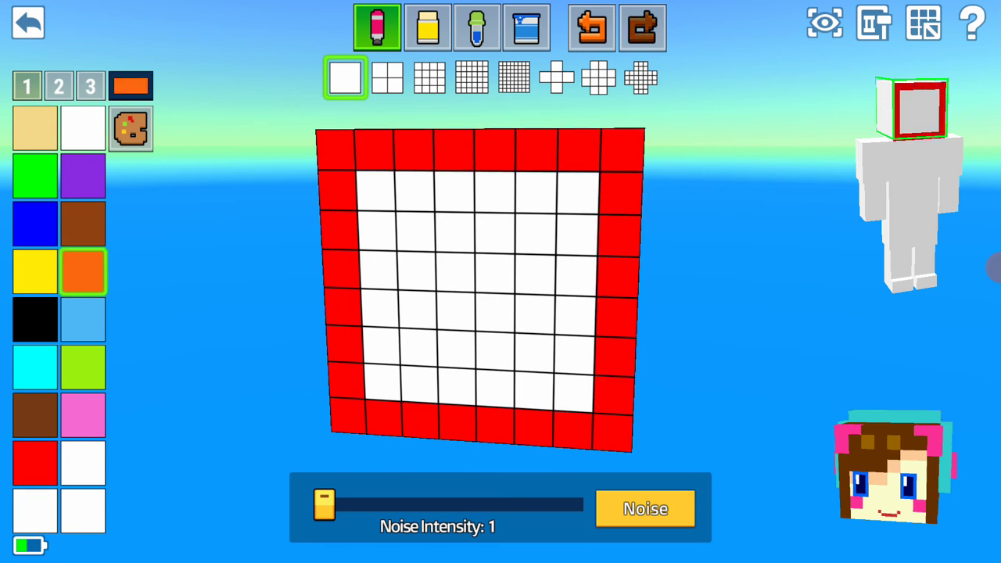
# Paint the second ring orange and the third ring yellow.
pyautogui.moveTo(375, 190)
pyautogui.mouseDown()
pyautogui.moveTo(381, 344)
pyautogui.moveTo(493, 387)
pyautogui.moveTo(574, 328)
pyautogui.moveTo(494, 191)
pyautogui.moveTo(414, 192)
pyautogui.mouseUp()
pyautogui.click(34, 272)
pyautogui.moveTo(414, 231)
pyautogui.mouseDown()
pyautogui.moveTo(458, 348)
pyautogui.moveTo(535, 313)
pyautogui.moveTo(535, 233)
pyautogui.mouseUp()
pyautogui.moveTo(535, 233); pyautogui.dragTo(455, 233)
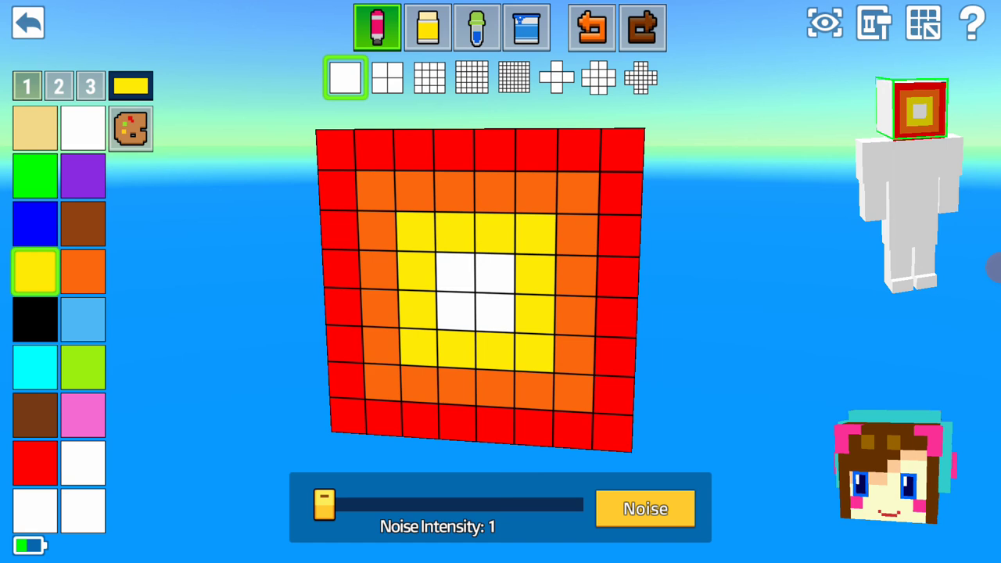
# Try green, blue and purple centre cells, then undo them.
pyautogui.click(35, 175)
pyautogui.click(495, 273)
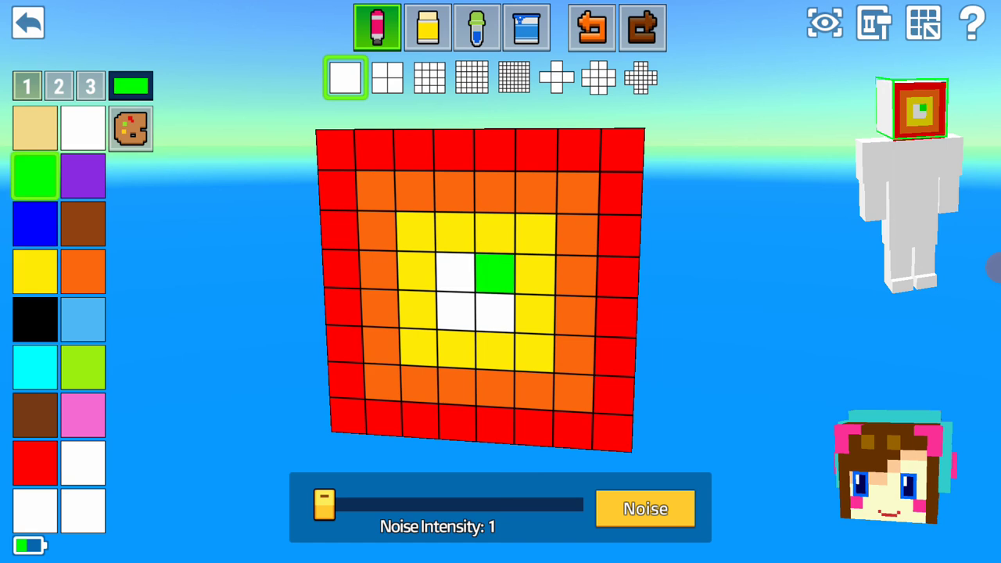
pyautogui.click(35, 224)
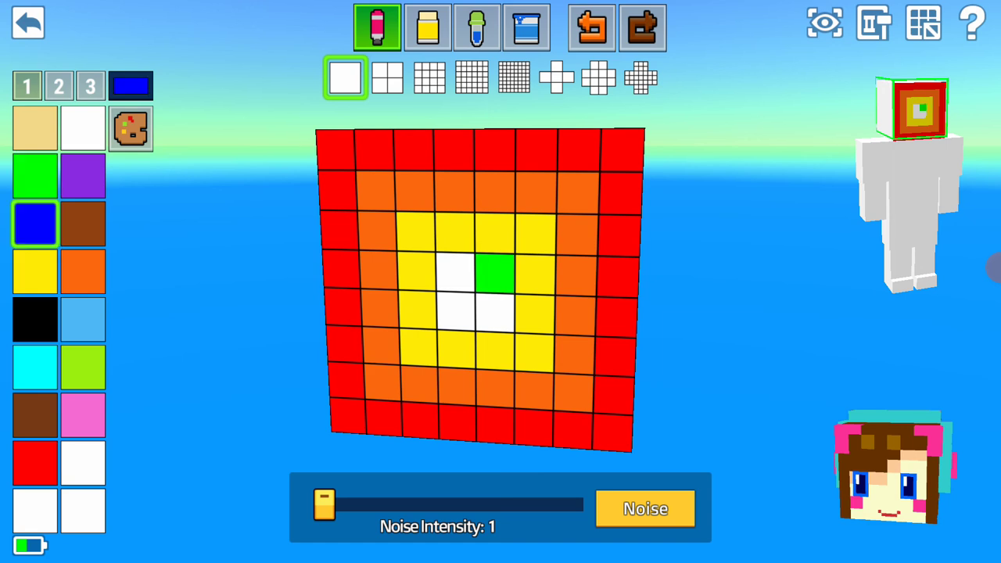
pyautogui.click(34, 175)
pyautogui.click(455, 272)
pyautogui.click(35, 224)
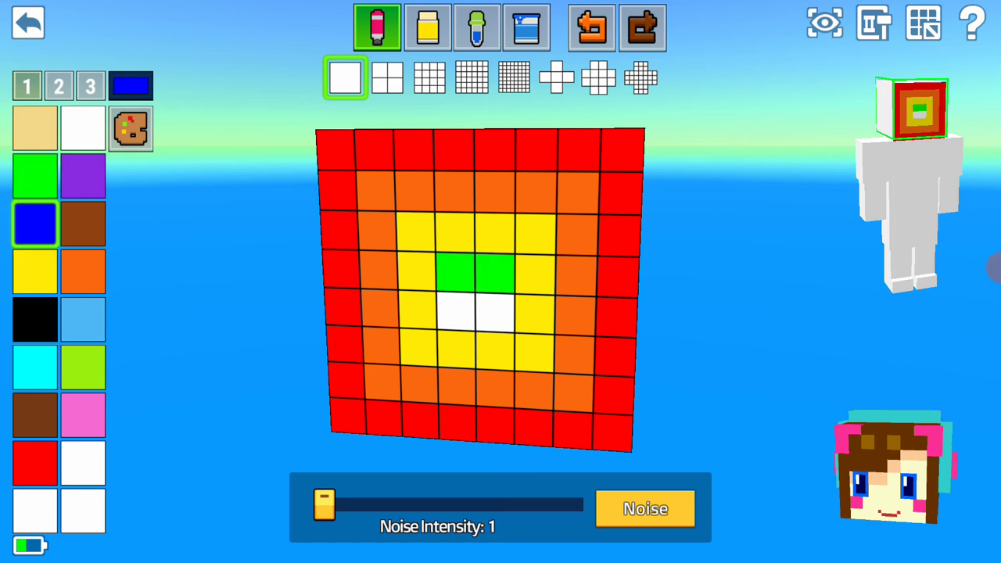
pyautogui.click(456, 310)
pyautogui.click(83, 175)
pyautogui.click(495, 313)
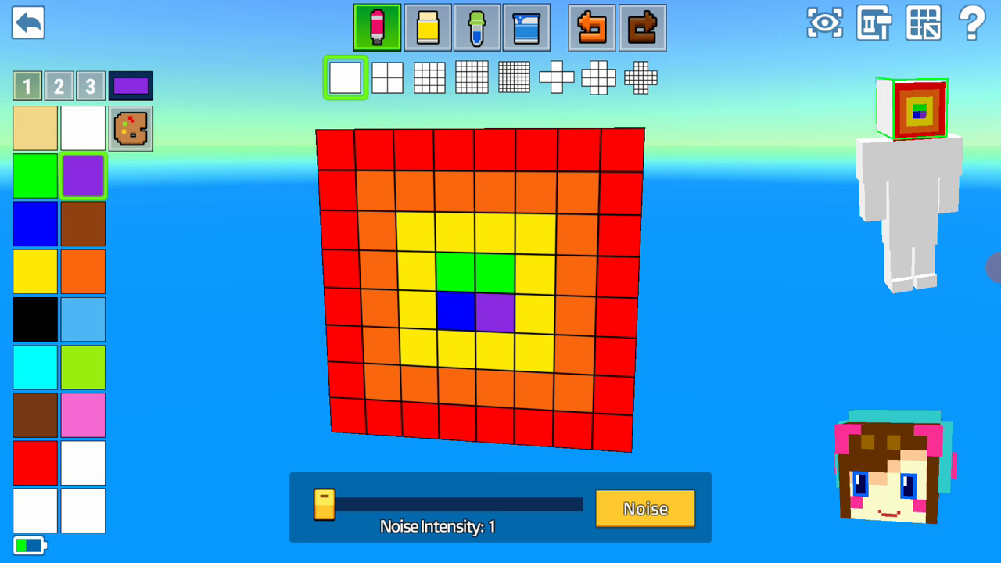
pyautogui.click(592, 27)
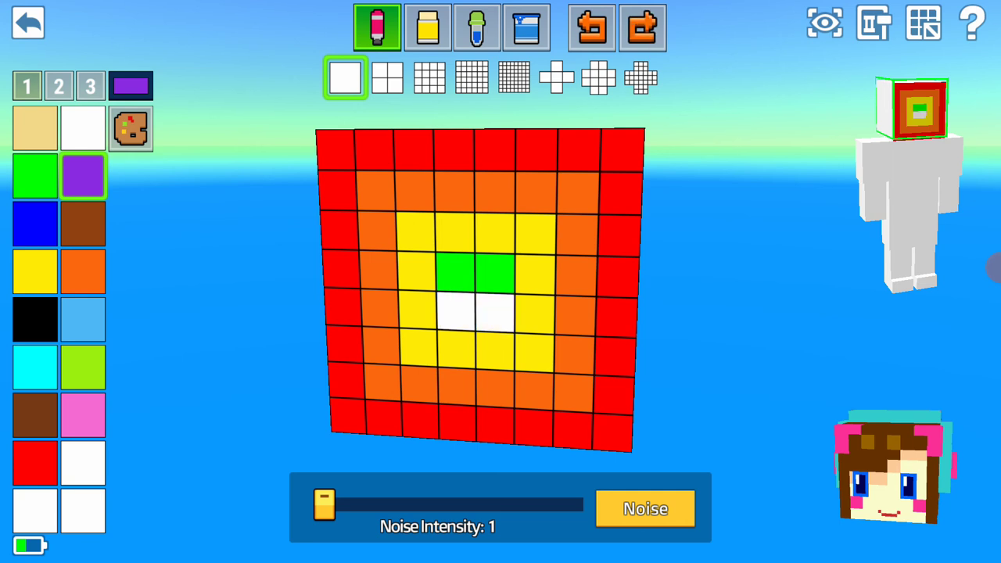
pyautogui.click(591, 28)
pyautogui.click(591, 27)
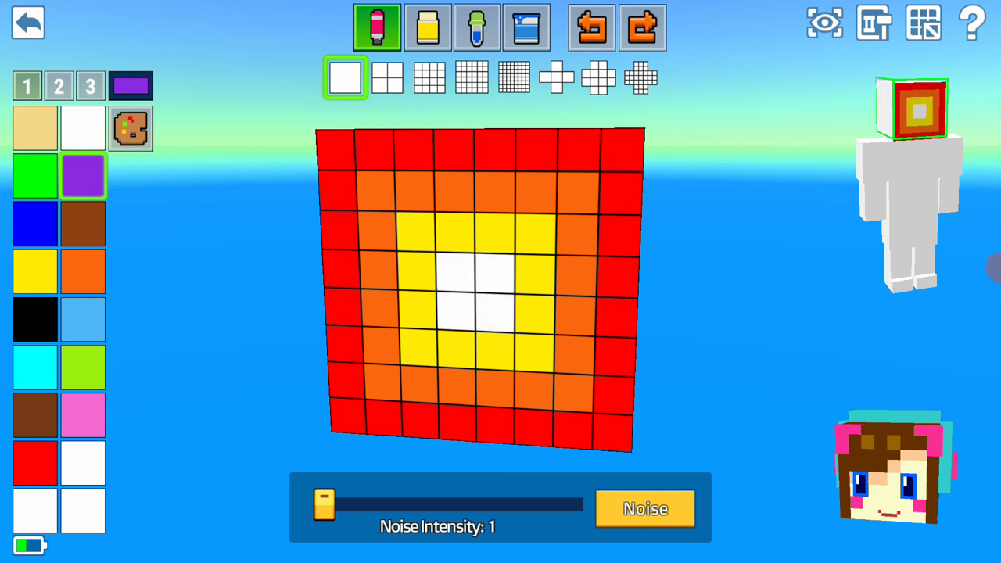
# Fill the four centre cells green with blue cells on both sides.
pyautogui.click(35, 224)
pyautogui.click(34, 176)
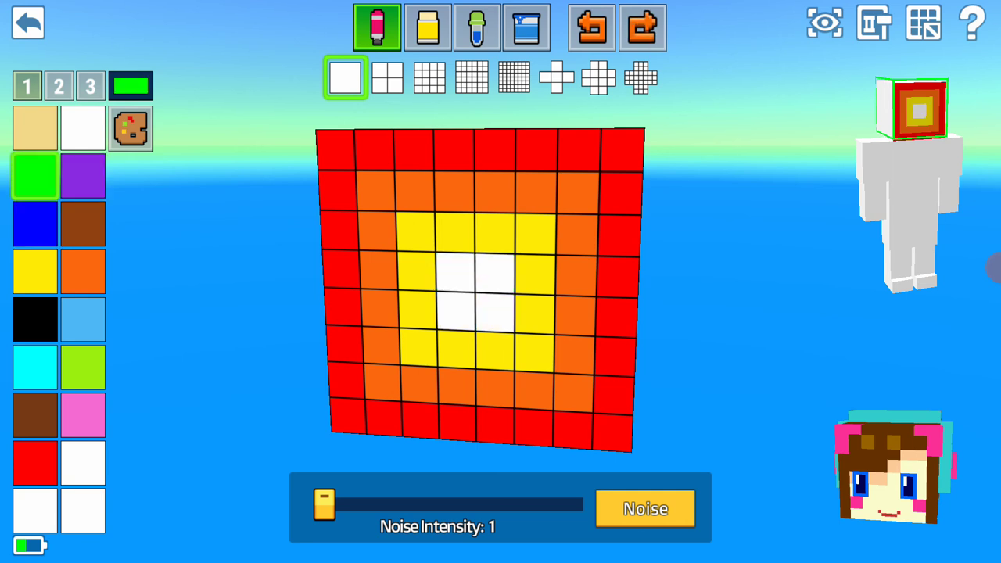
pyautogui.moveTo(495, 273); pyautogui.dragTo(494, 310)
pyautogui.click(34, 223)
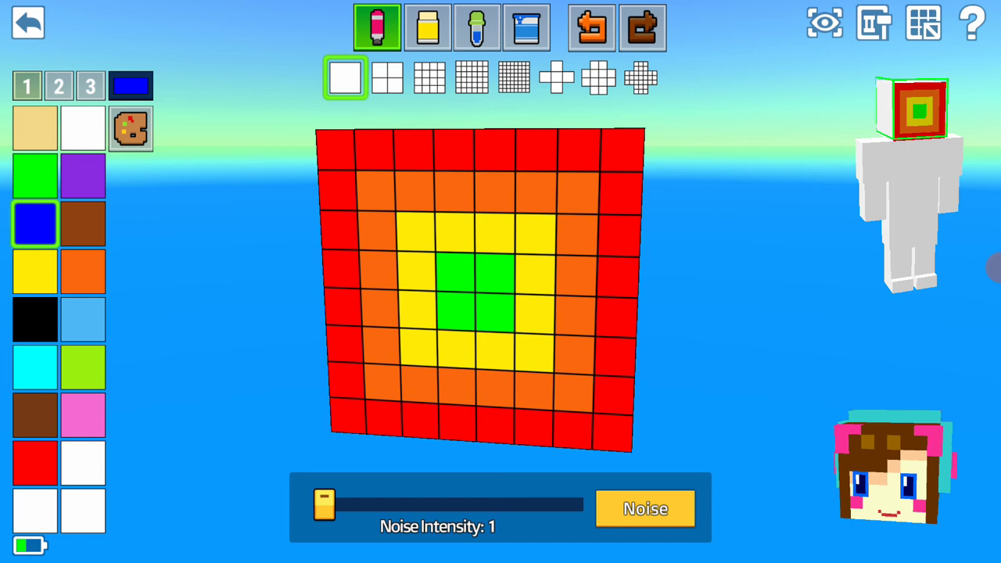
pyautogui.moveTo(535, 273); pyautogui.dragTo(535, 314)
pyautogui.moveTo(417, 272); pyautogui.dragTo(417, 310)
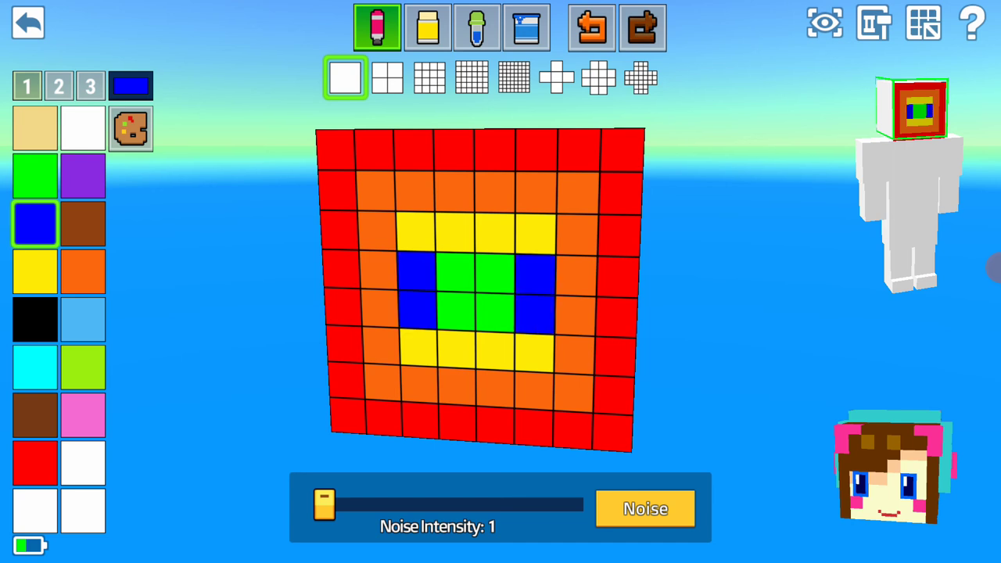
# Replace undone purple side cells with white ones, then save the skin.
pyautogui.click(83, 175)
pyautogui.moveTo(576, 273); pyautogui.dragTo(576, 314)
pyautogui.moveTo(378, 273); pyautogui.dragTo(379, 310)
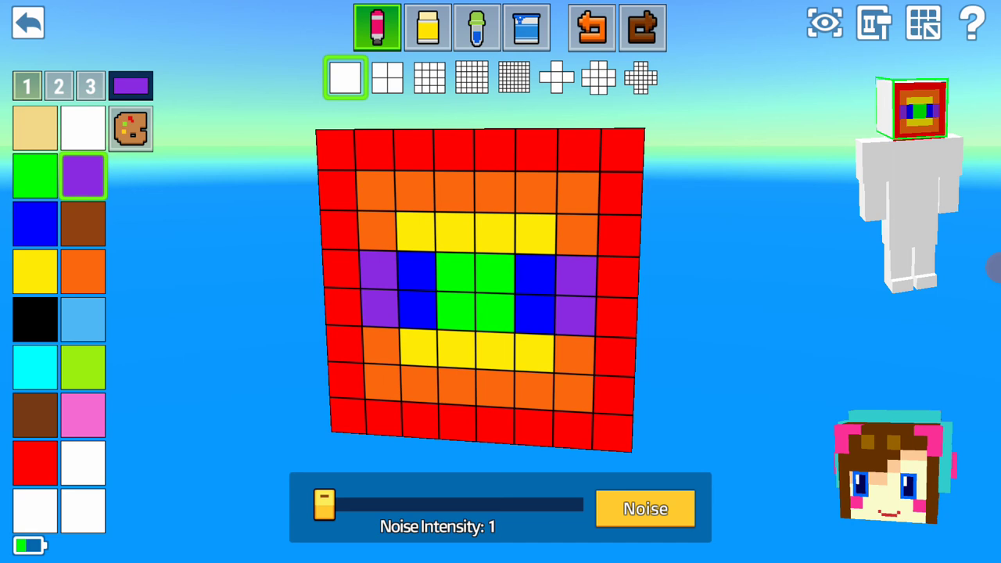
pyautogui.click(591, 26)
pyautogui.click(592, 26)
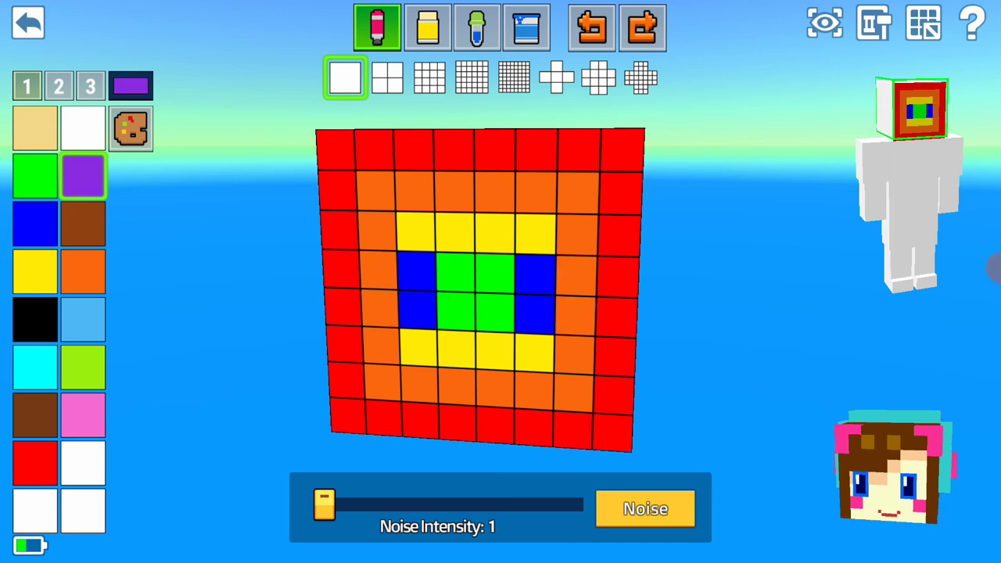
pyautogui.click(83, 463)
pyautogui.moveTo(576, 275); pyautogui.dragTo(576, 316)
pyautogui.moveTo(379, 273); pyautogui.dragTo(378, 314)
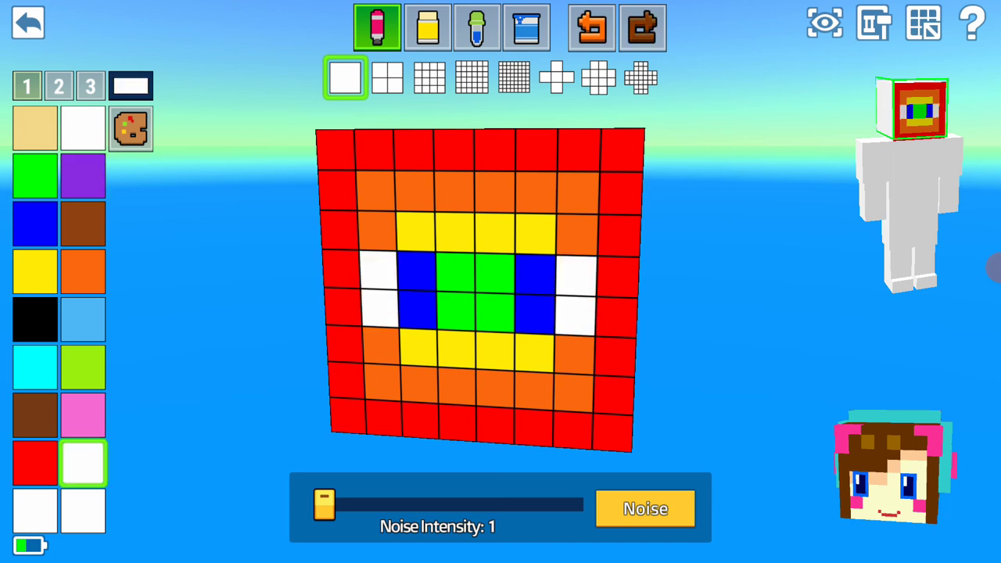
pyautogui.moveTo(477, 282)
pyautogui.mouseDown()
pyautogui.moveTo(376, 376)
pyautogui.moveTo(485, 274)
pyautogui.mouseUp()
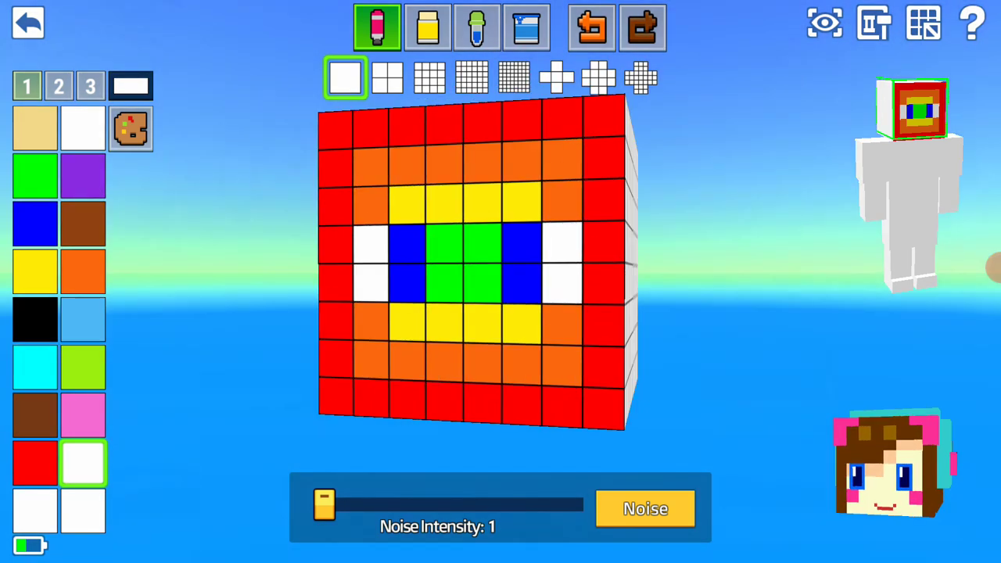
pyautogui.press('Escape')
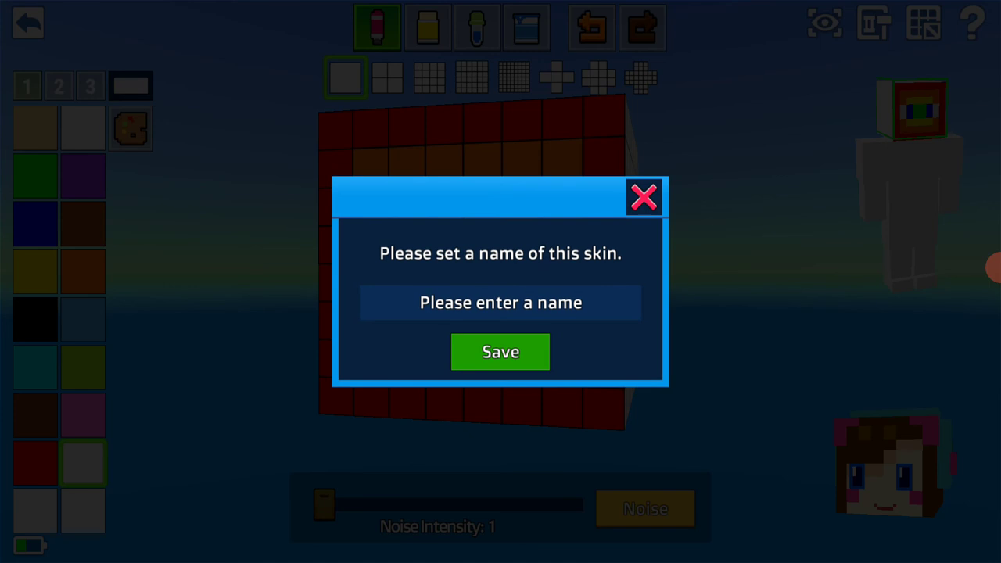
pyautogui.click(501, 352)
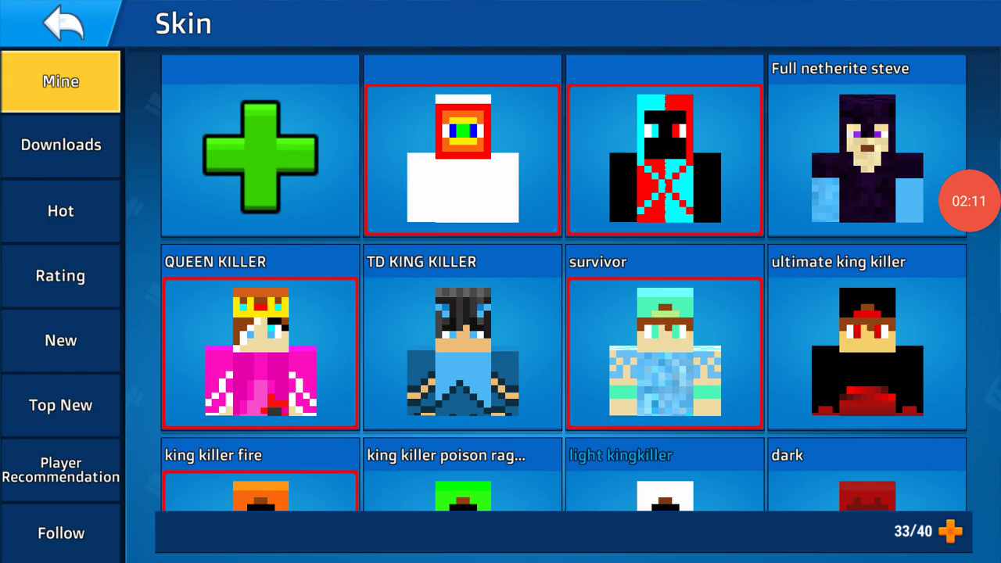
# From the Workshop weapon list, start a new weapon with the assault rifle type.
pyautogui.click(63, 23)
pyautogui.click(740, 266)
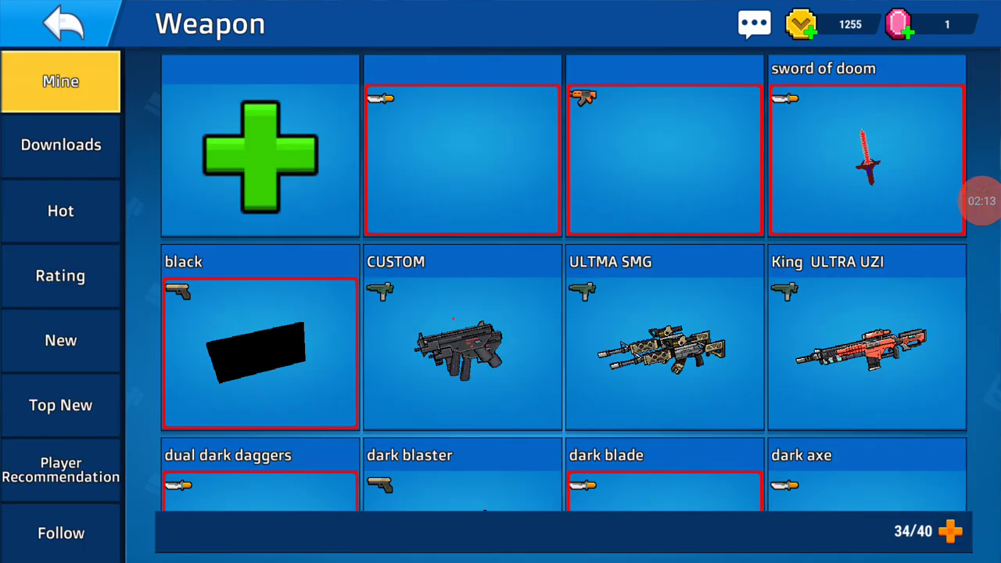
pyautogui.click(260, 156)
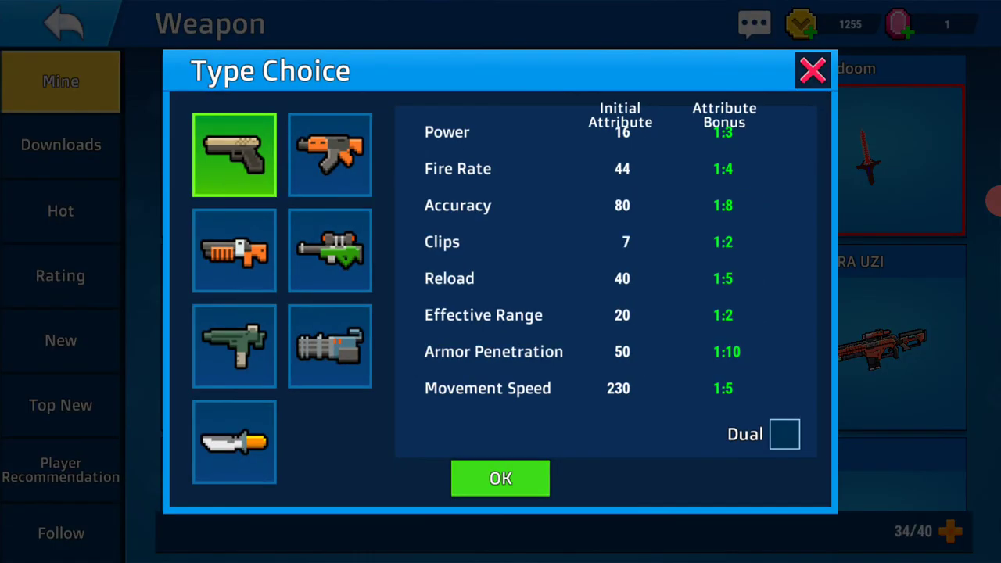
pyautogui.click(233, 346)
pyautogui.click(234, 154)
pyautogui.click(330, 154)
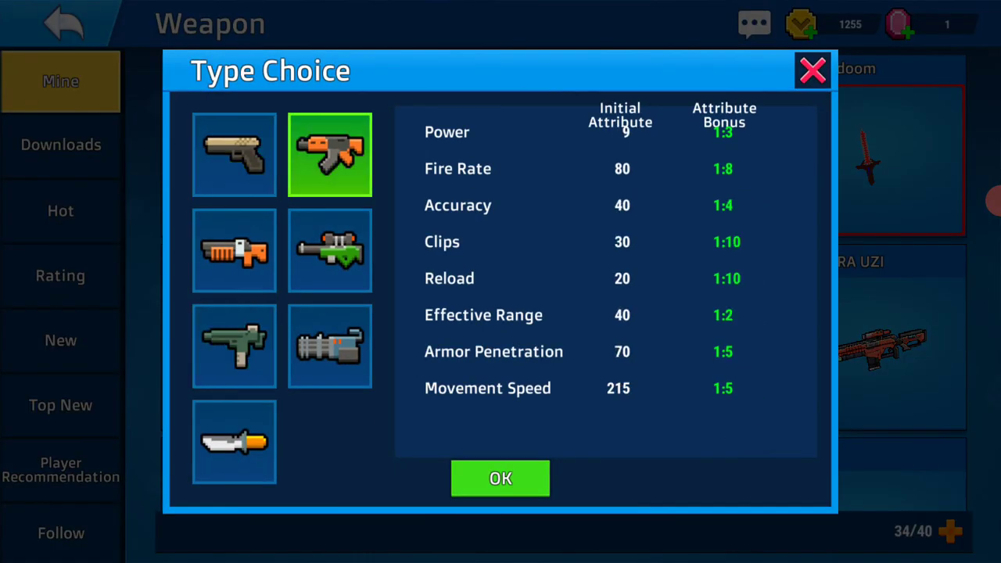
pyautogui.click(500, 477)
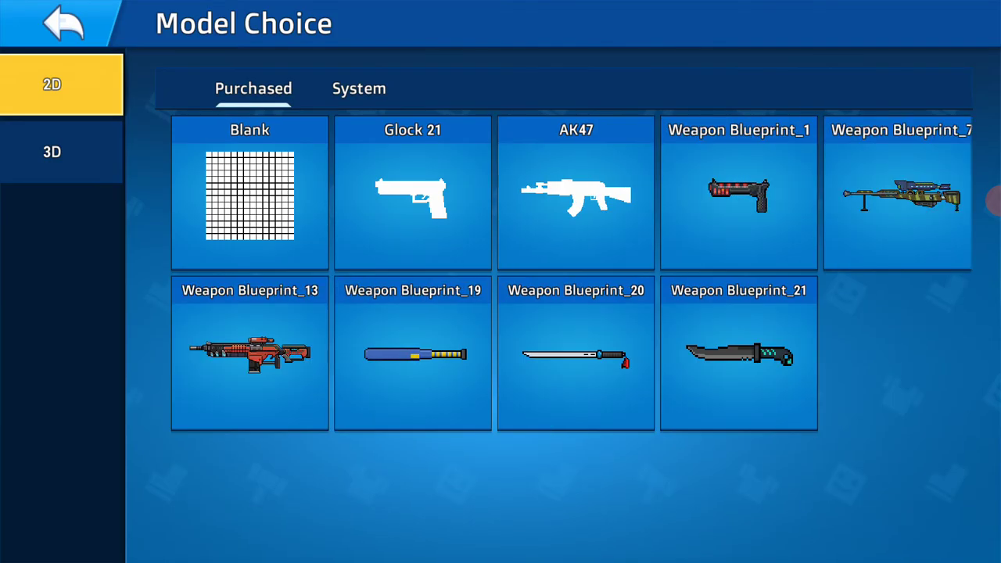
# Browse system blueprints, preview Weapon Blueprint_14, and check the ULTMA SMG details.
pyautogui.click(359, 88)
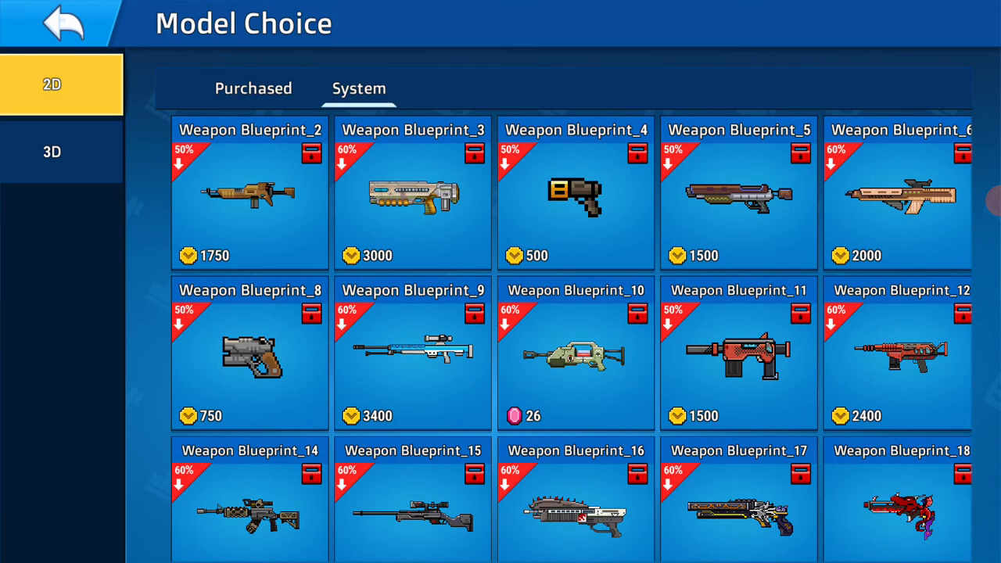
pyautogui.scroll(-3, 571, 336)
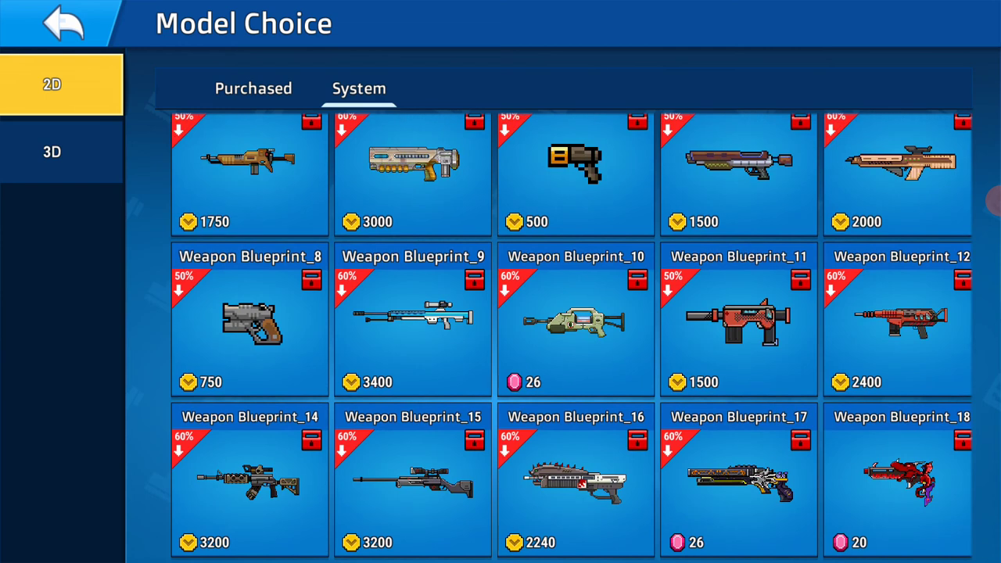
pyautogui.click(250, 477)
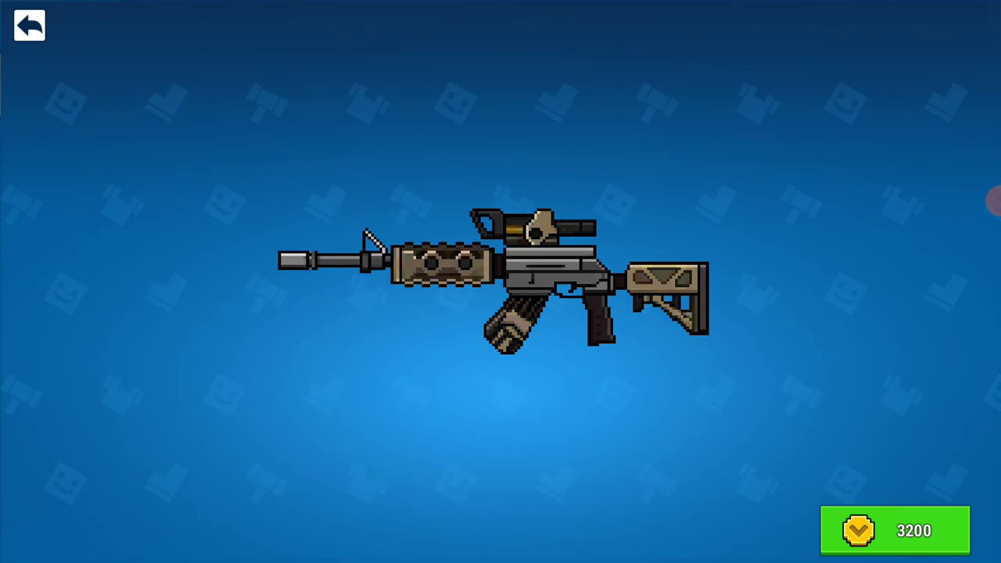
pyautogui.press('Escape')
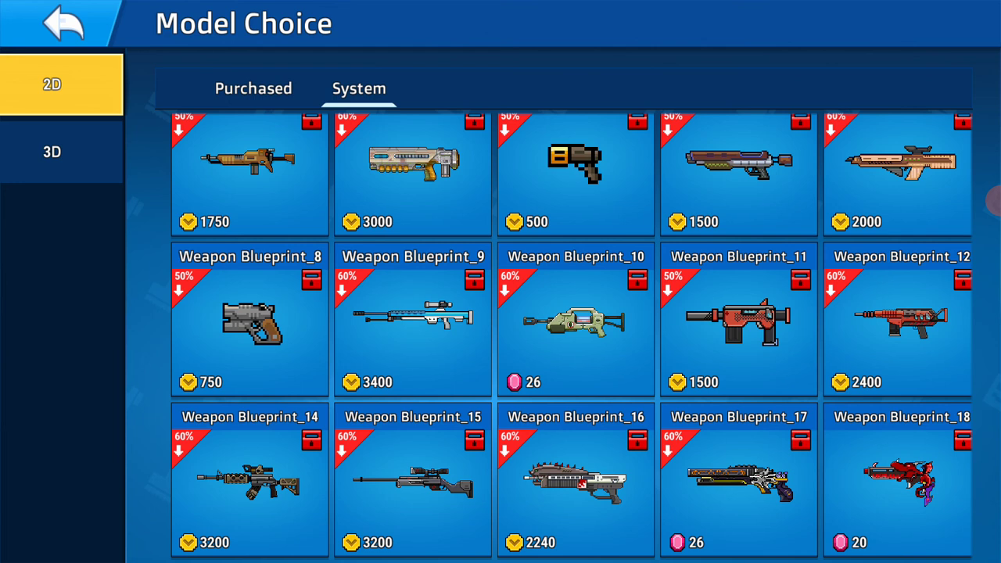
pyautogui.press('Escape')
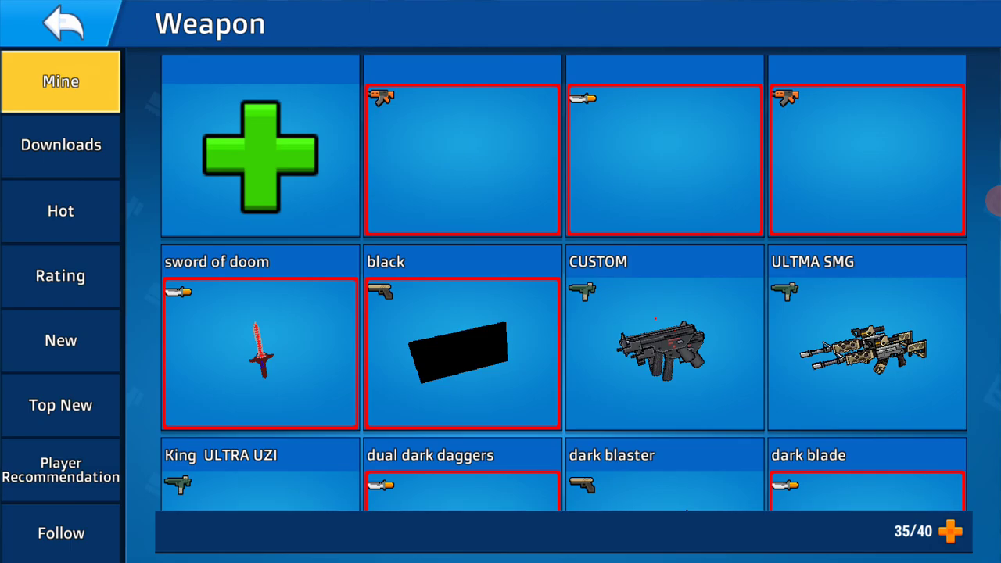
pyautogui.click(866, 358)
pyautogui.press('Escape')
# Start a new weapon again, browse the 3D models, and pick Weapon Blueprint_13.
pyautogui.click(260, 157)
pyautogui.click(500, 477)
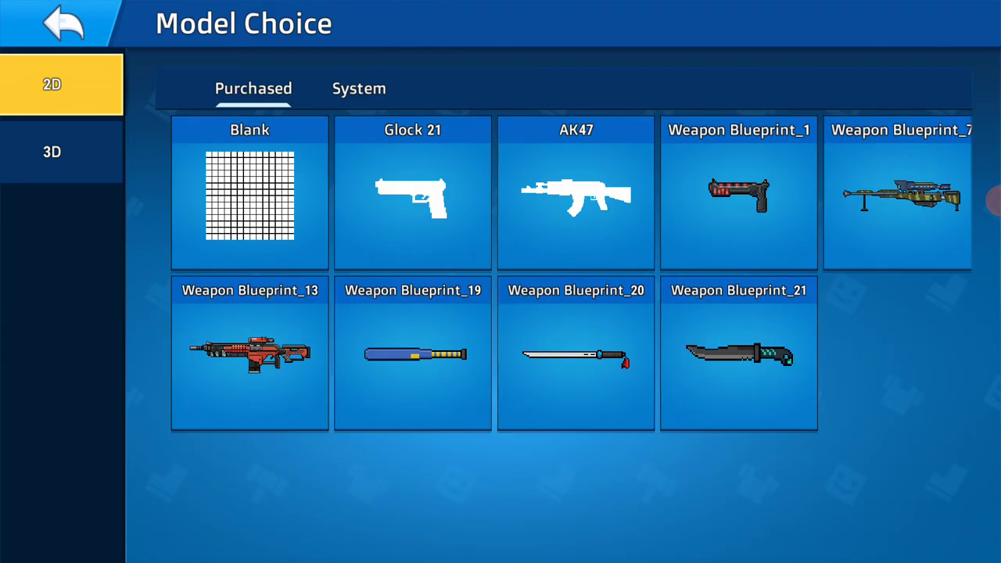
pyautogui.click(52, 152)
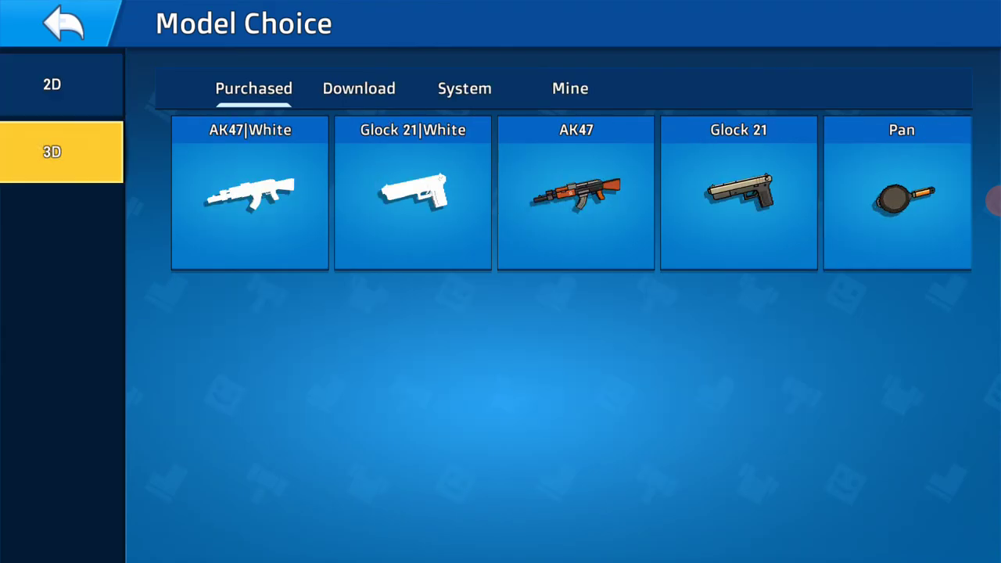
pyautogui.click(51, 84)
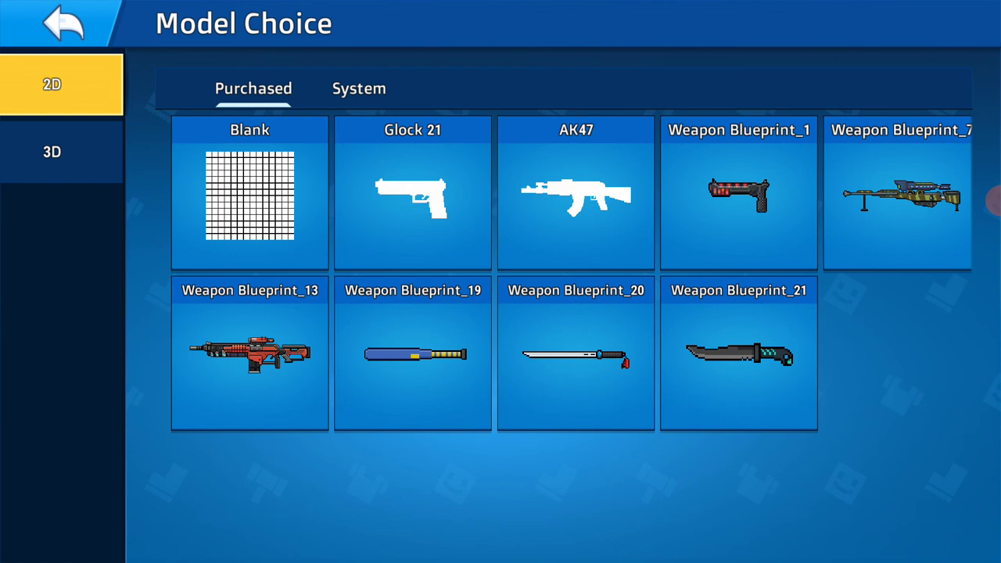
pyautogui.click(250, 352)
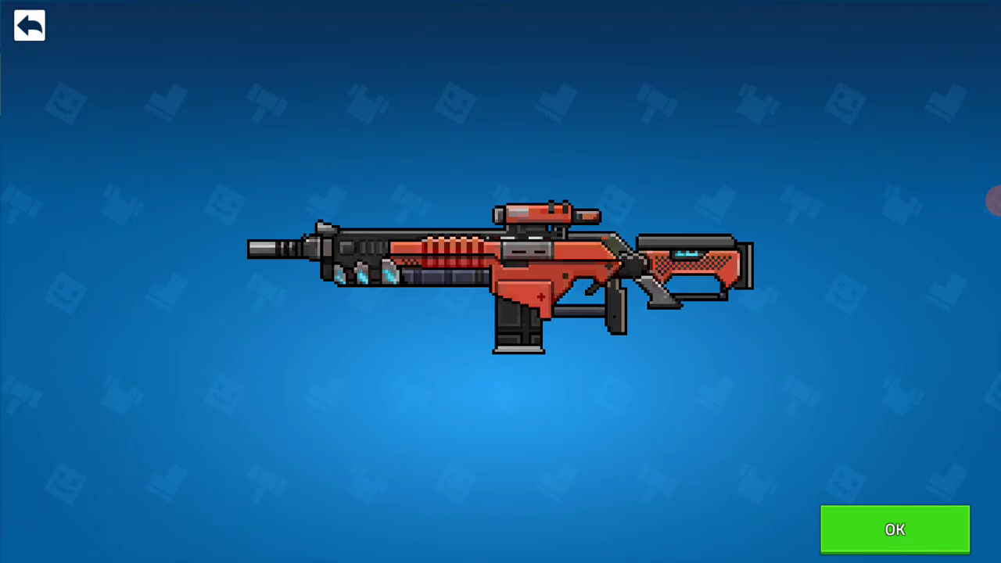
# Accept the rifle and bucket-fill two groups of red barrel cells blue.
pyautogui.click(894, 529)
pyautogui.scroll(5, 371, 320)
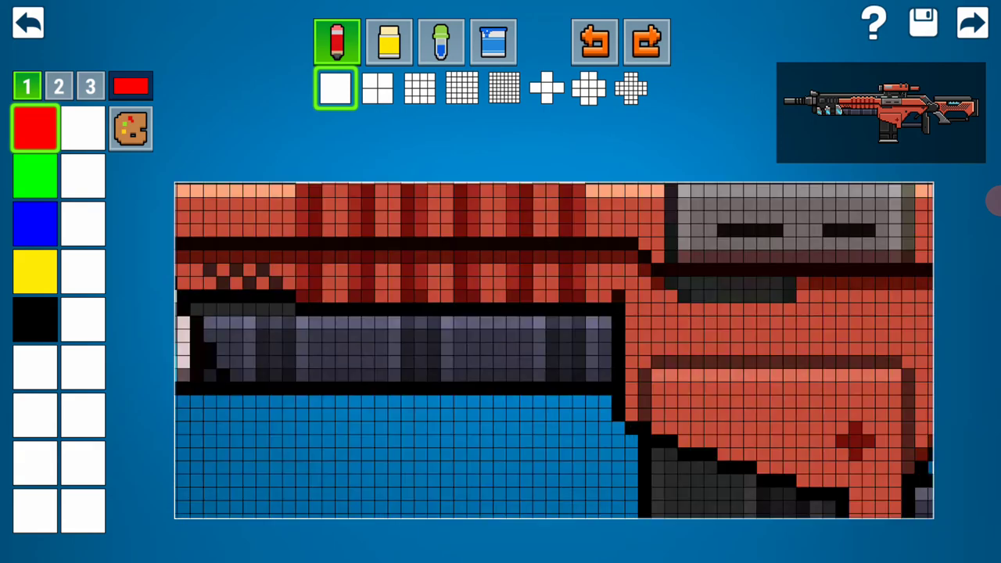
pyautogui.scroll(2, 372, 321)
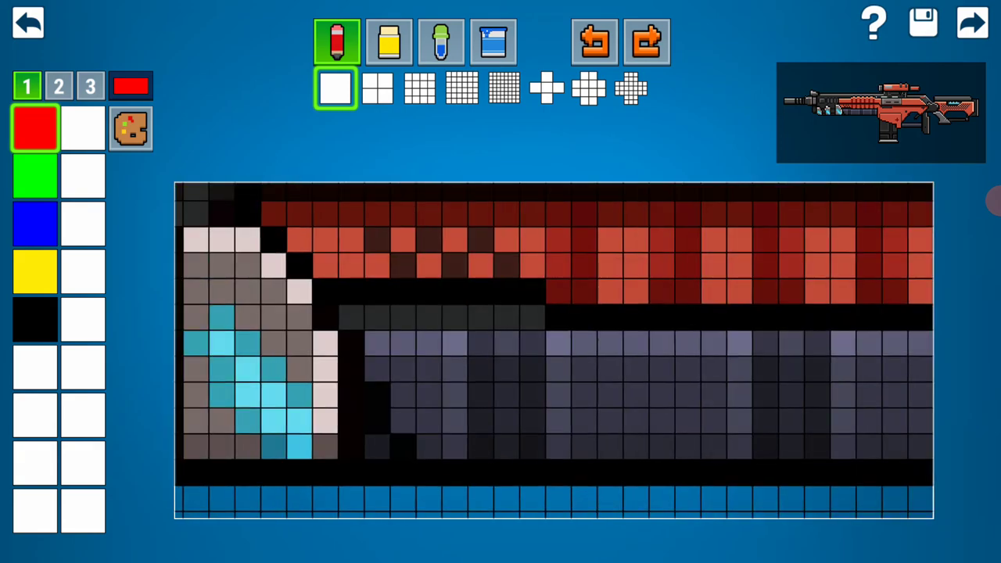
pyautogui.click(35, 224)
pyautogui.click(492, 40)
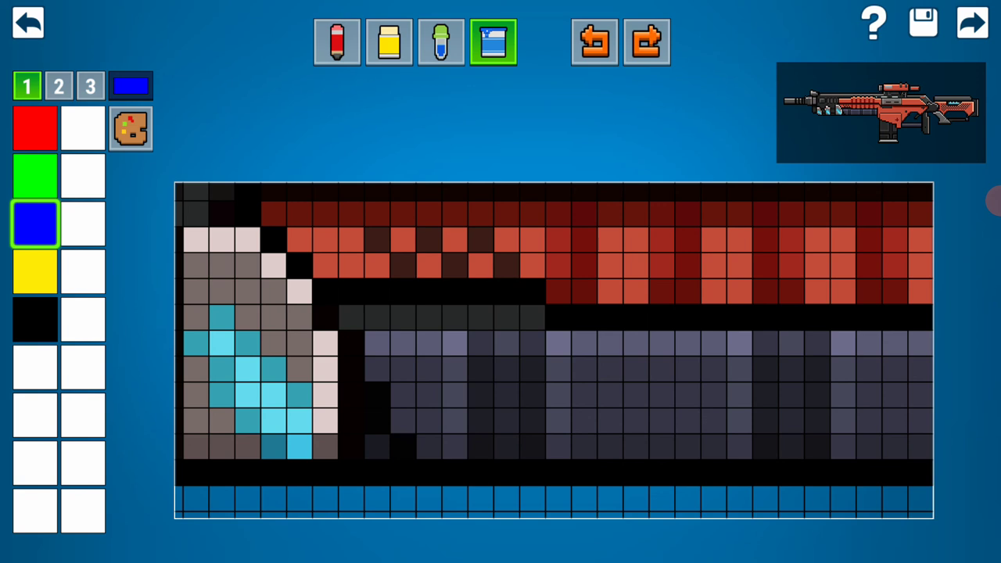
pyautogui.click(532, 252)
pyautogui.click(351, 239)
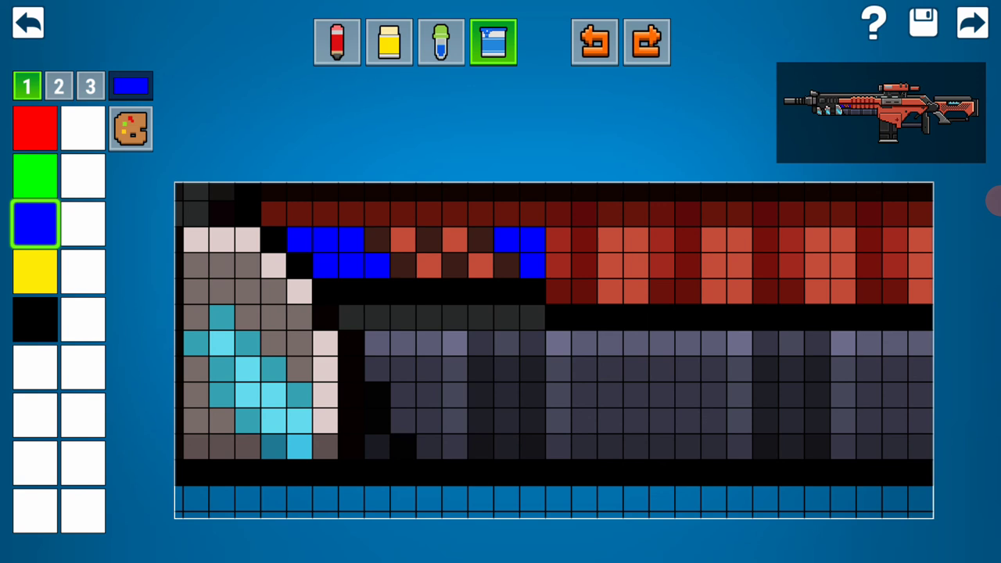
# Choose a dark red from the colour chooser, then exit and save the edited rifle.
pyautogui.click(130, 128)
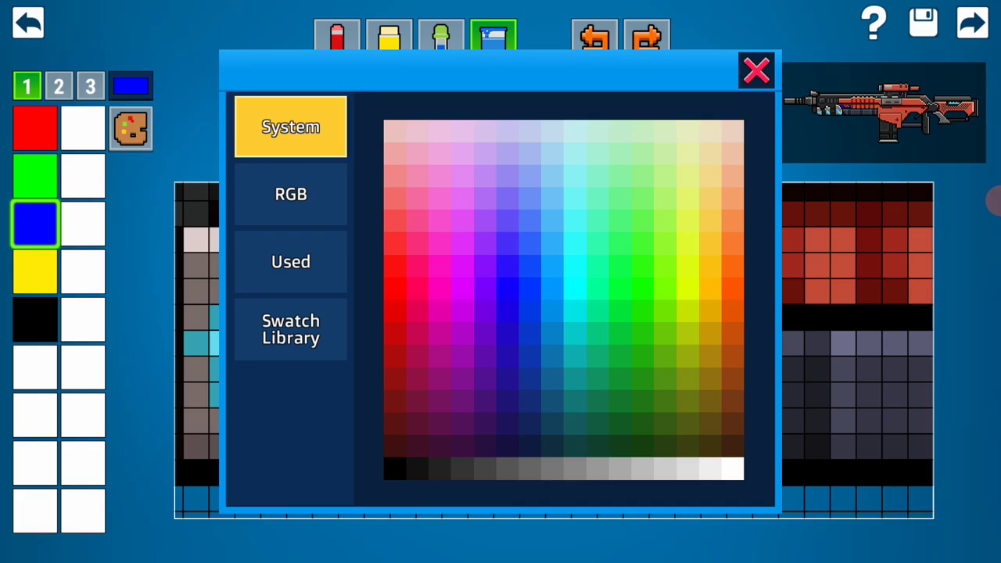
pyautogui.click(395, 445)
pyautogui.click(756, 70)
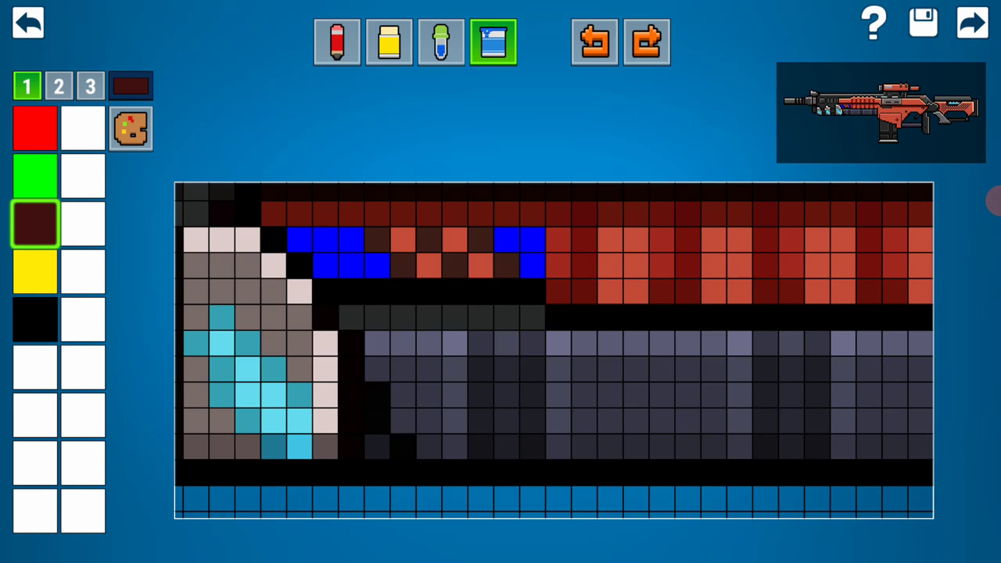
pyautogui.scroll(-5, 554, 351)
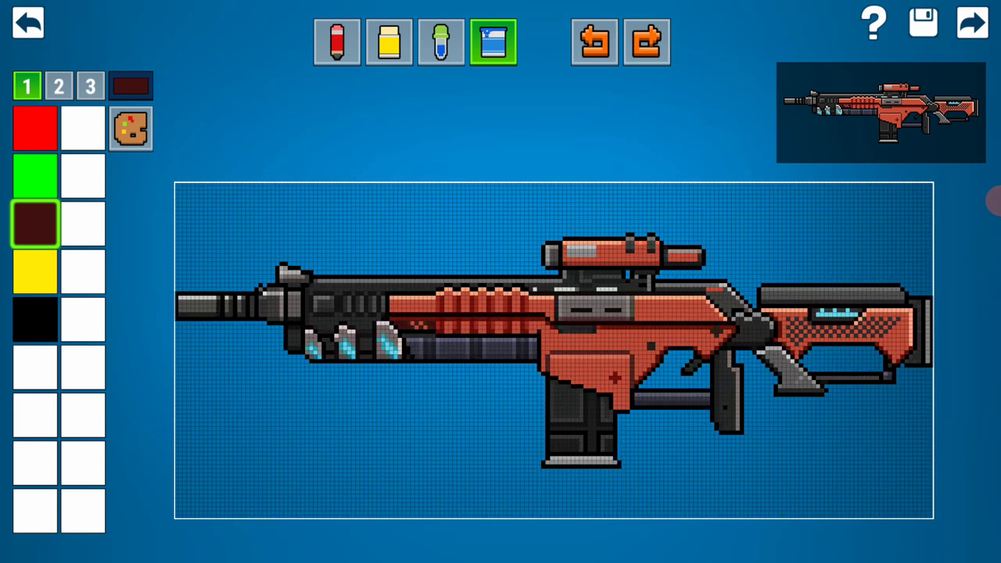
pyautogui.press('Escape')
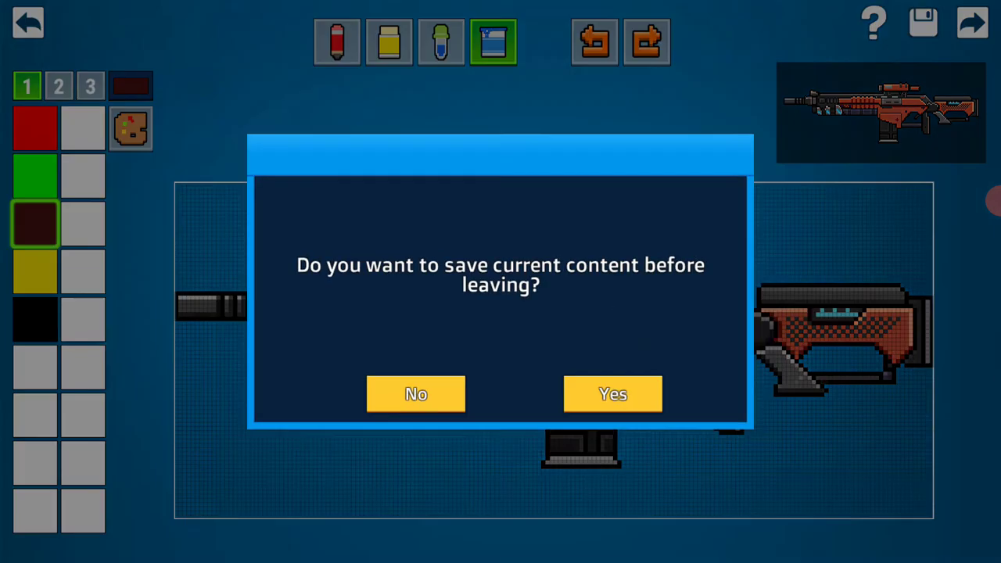
pyautogui.click(613, 393)
pyautogui.click(500, 351)
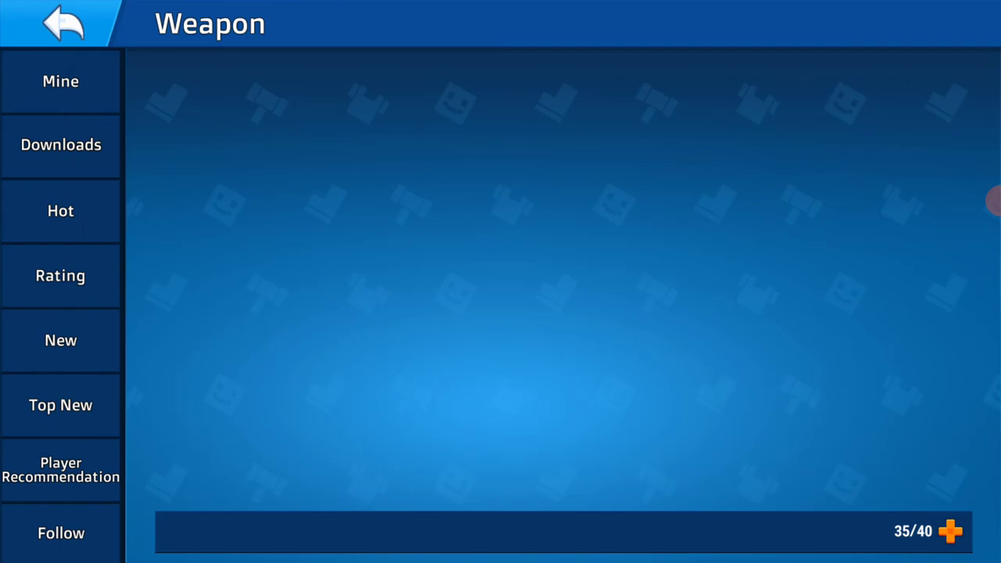
# Return to the main menu, read the Update Notes mail, and open Treasure Hunter.
pyautogui.press('Escape')
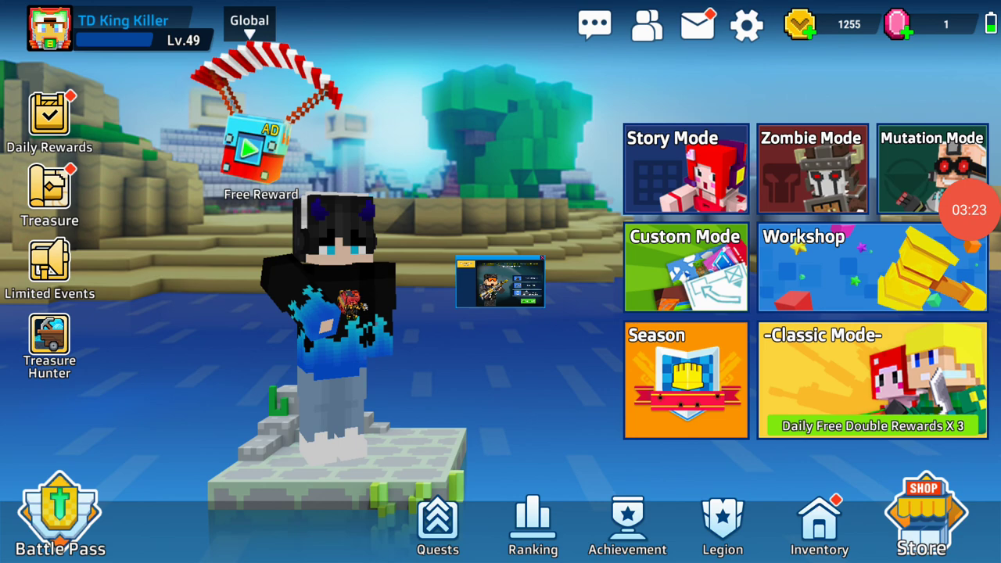
pyautogui.press('Escape')
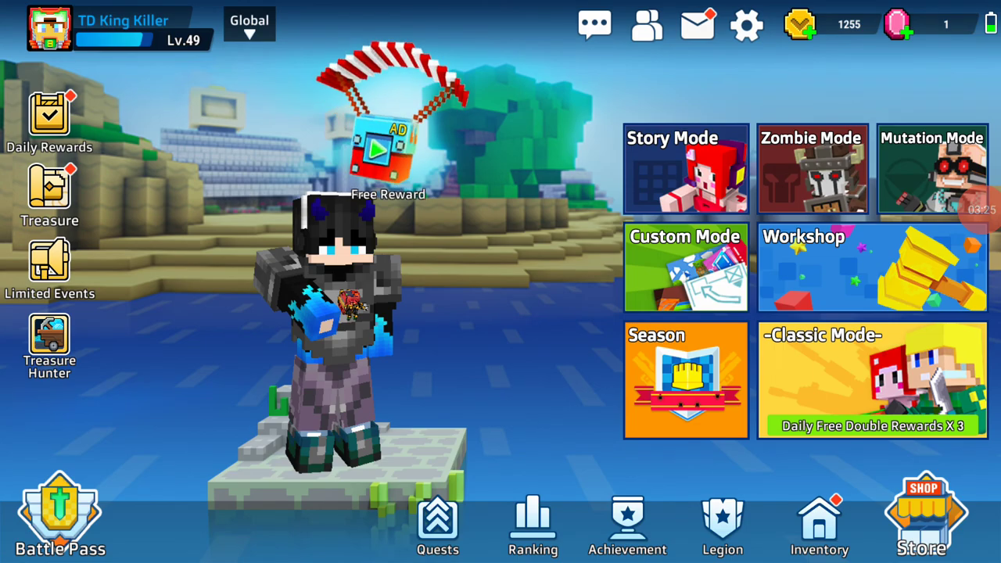
pyautogui.click(698, 24)
pyautogui.click(501, 88)
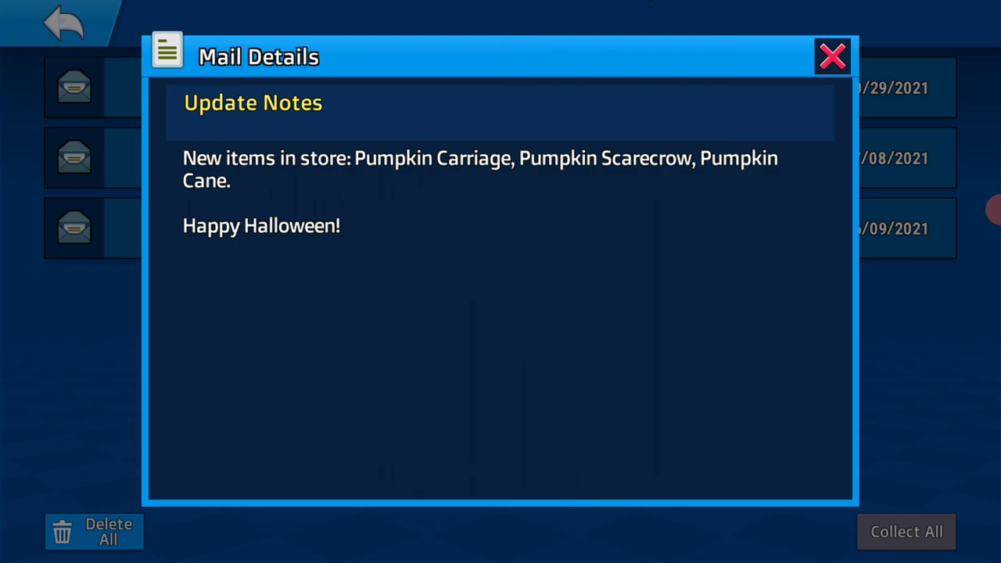
pyautogui.click(832, 57)
pyautogui.click(63, 23)
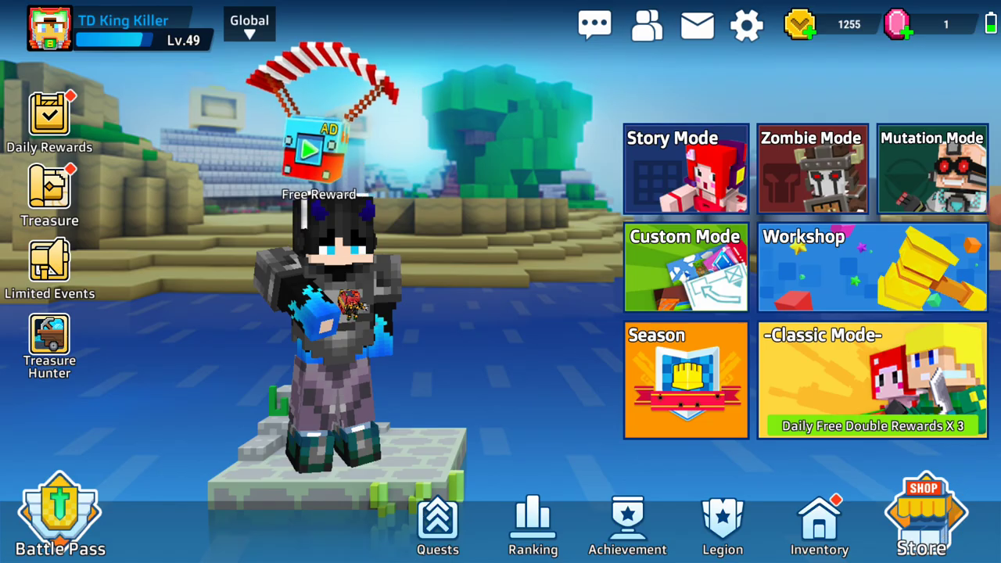
pyautogui.click(49, 332)
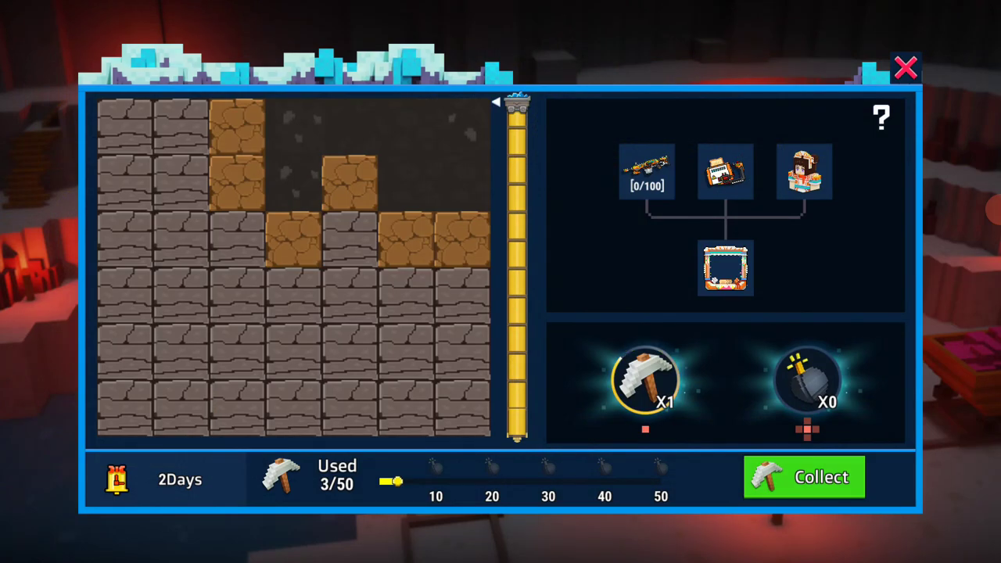
# Mine a dirt block, preview the Sweet Girl reward, then try the Bubble Tea Rifle.
pyautogui.click(350, 182)
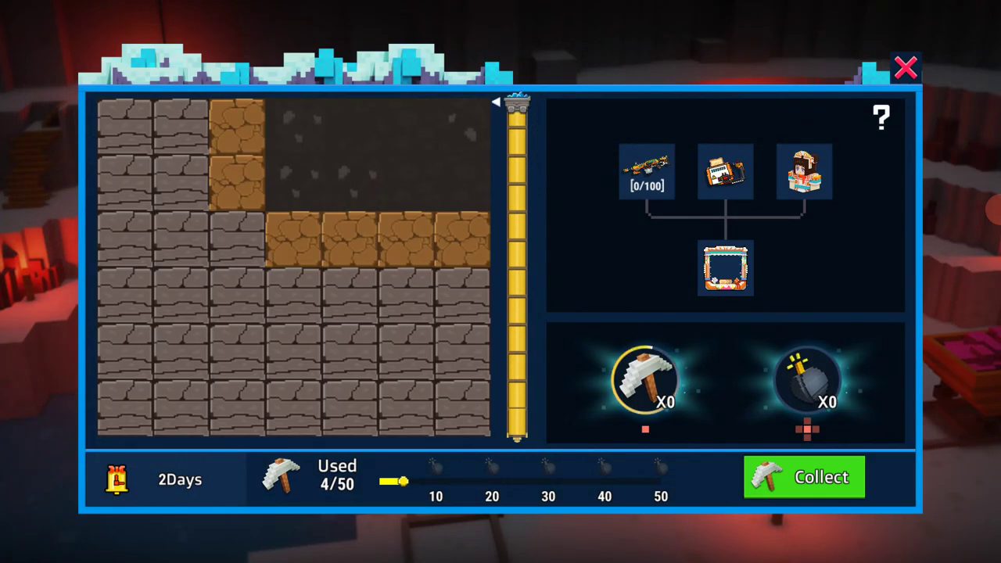
pyautogui.click(804, 171)
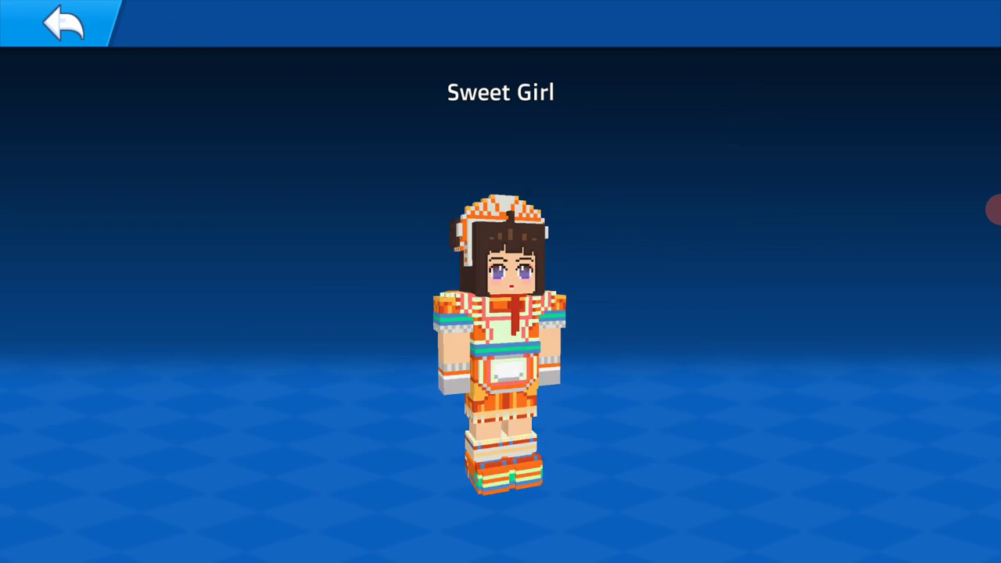
pyautogui.press('Escape')
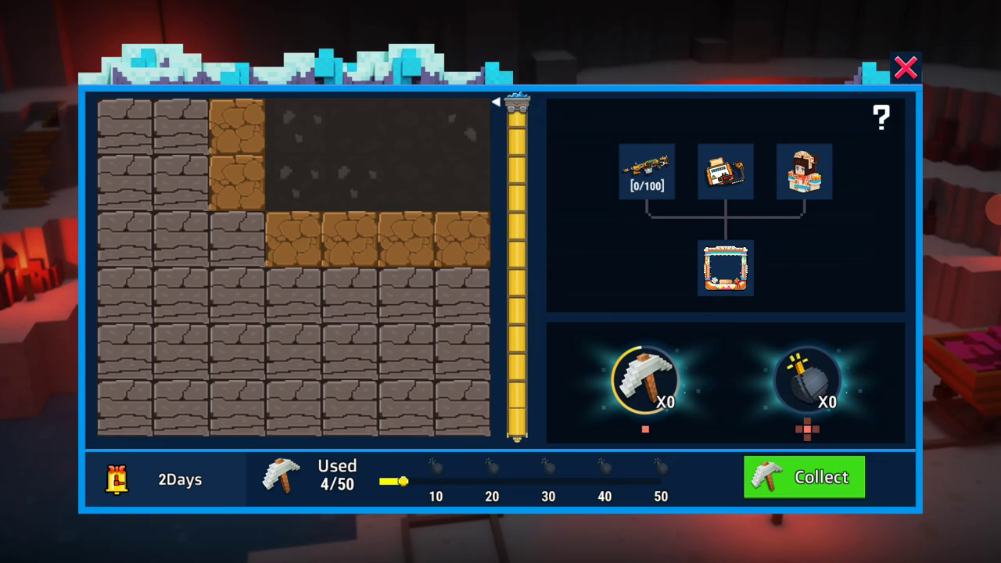
pyautogui.click(647, 171)
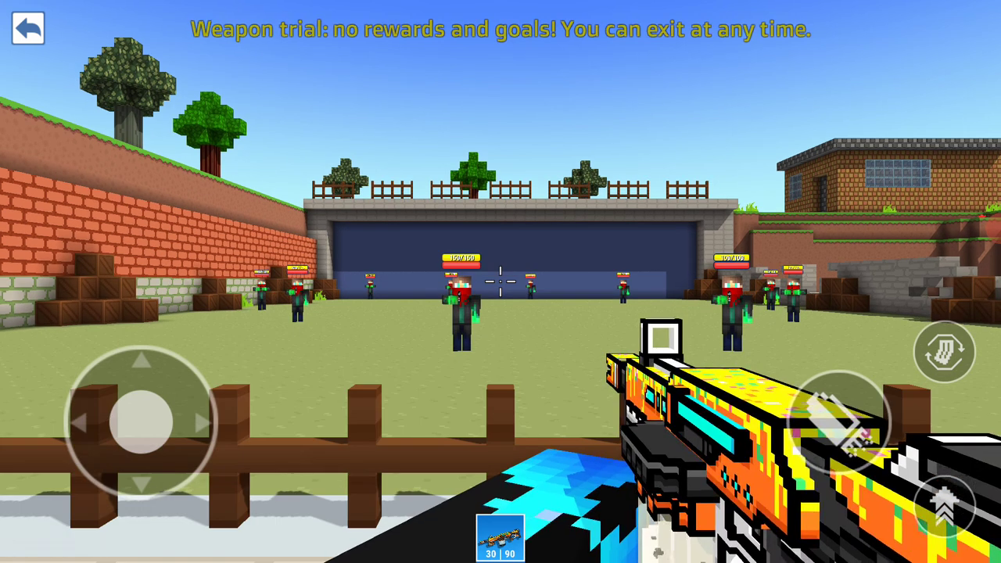
# Fire the Bubble Tea Rifle at the centre zombie while advancing, leaving 9 rounds.
pyautogui.moveTo(841, 422); pyautogui.dragTo(829, 426)
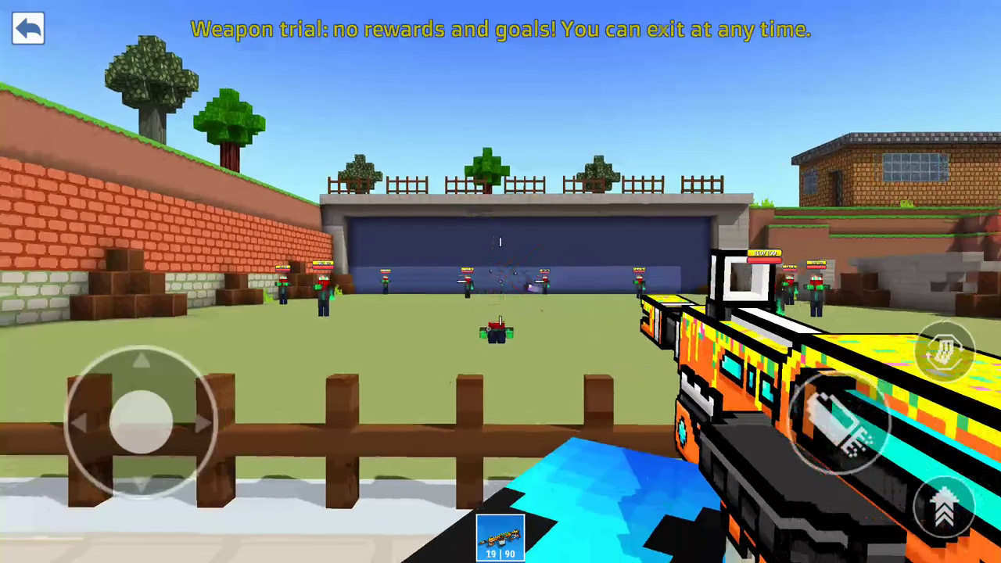
pyautogui.moveTo(841, 422); pyautogui.dragTo(876, 469)
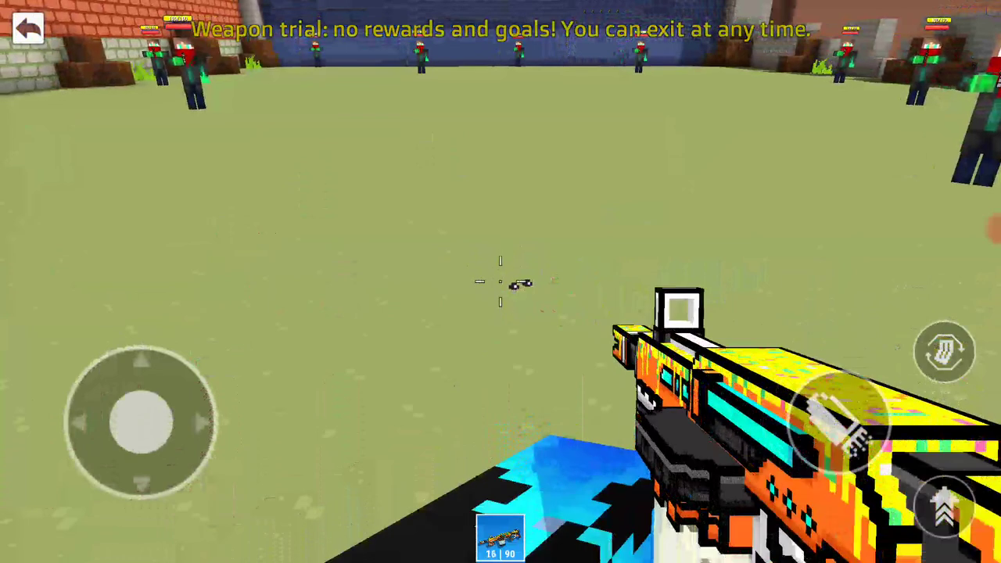
pyautogui.moveTo(841, 423); pyautogui.dragTo(841, 423)
pyautogui.moveTo(140, 423); pyautogui.dragTo(127, 368)
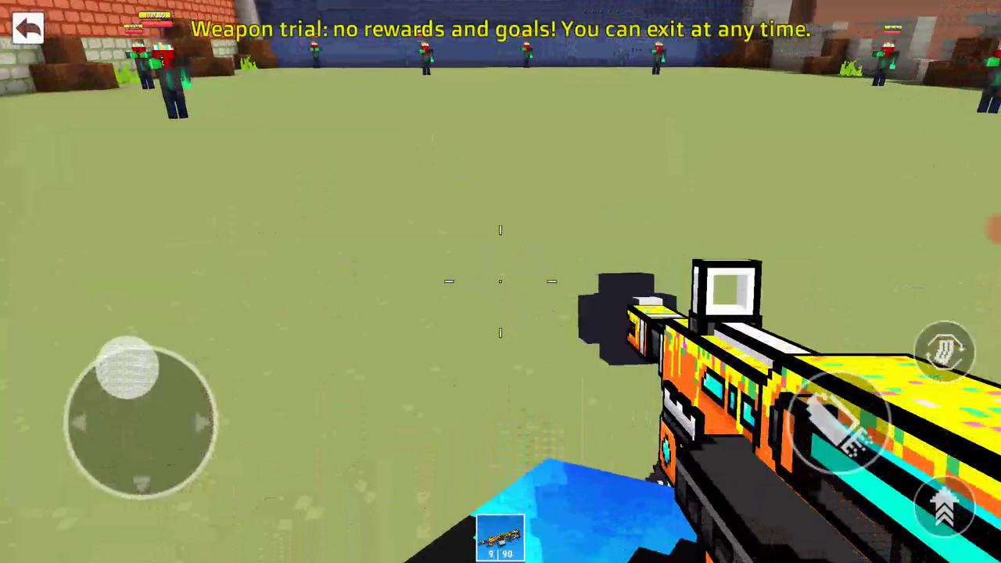